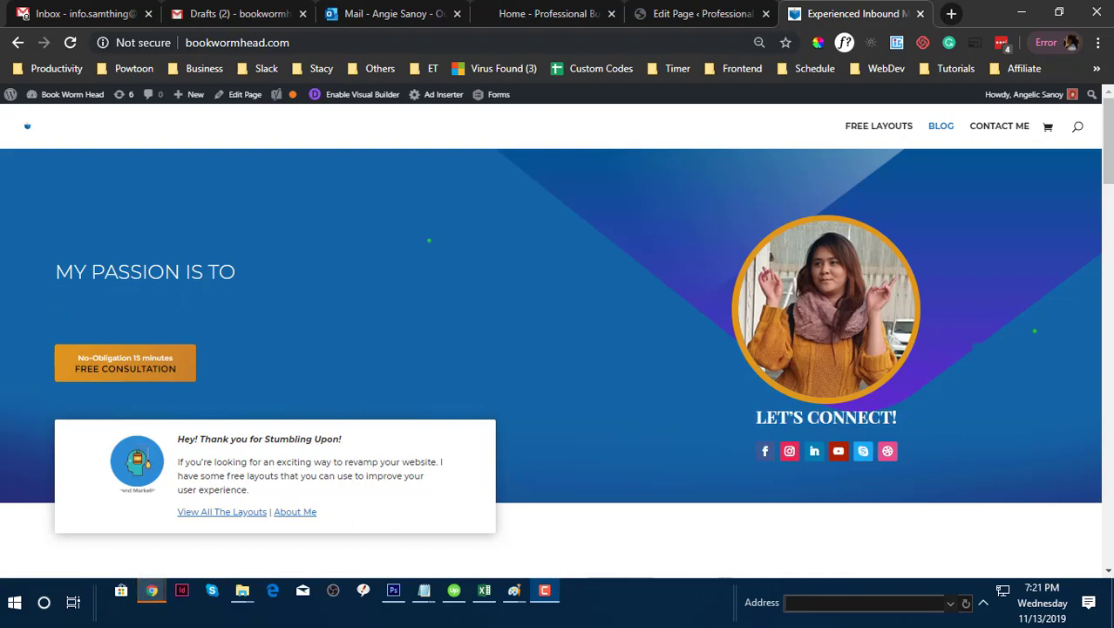
- Search Google for 'futura free download' and open the wfonts.com Futura page at its download option
{"action": "left_click", "coordinate": [952, 14]}
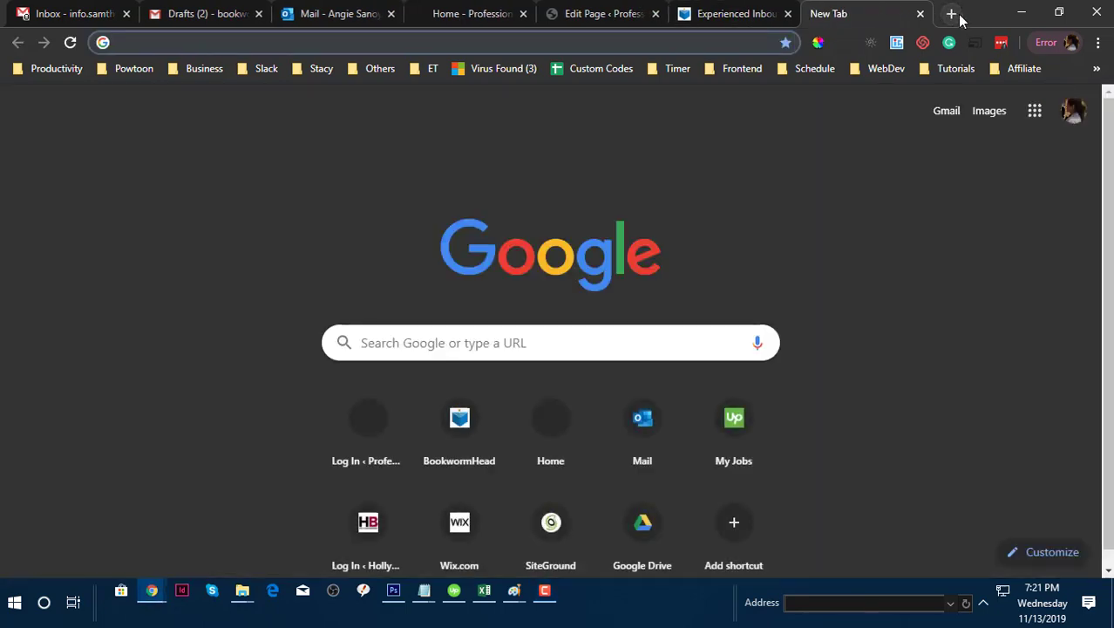
{"action": "type", "text": "futura"}
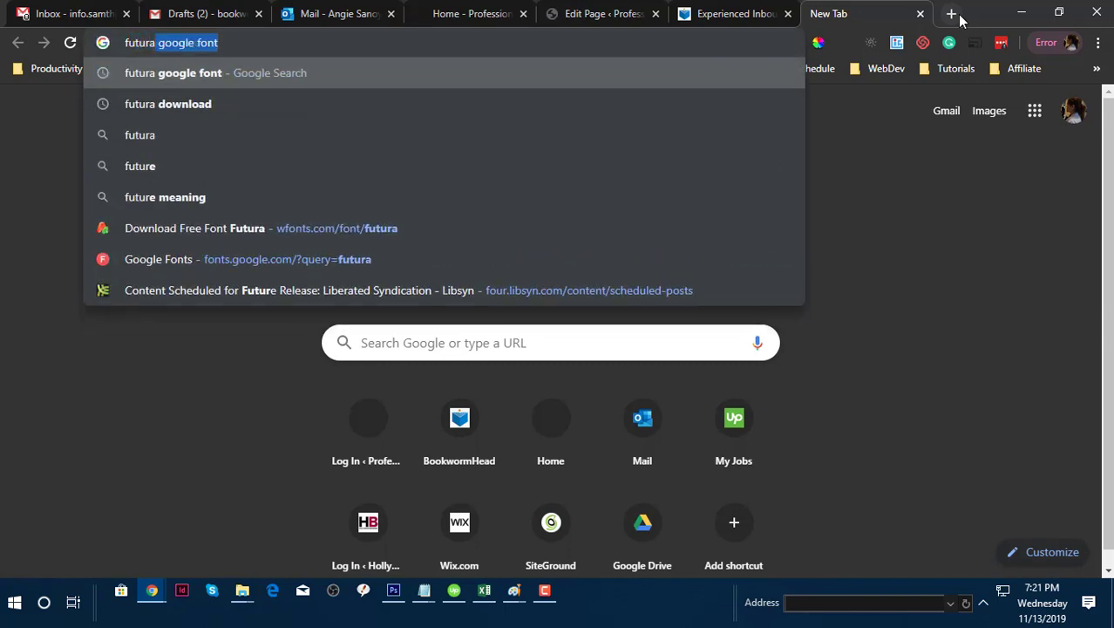
{"action": "type", "text": " f"}
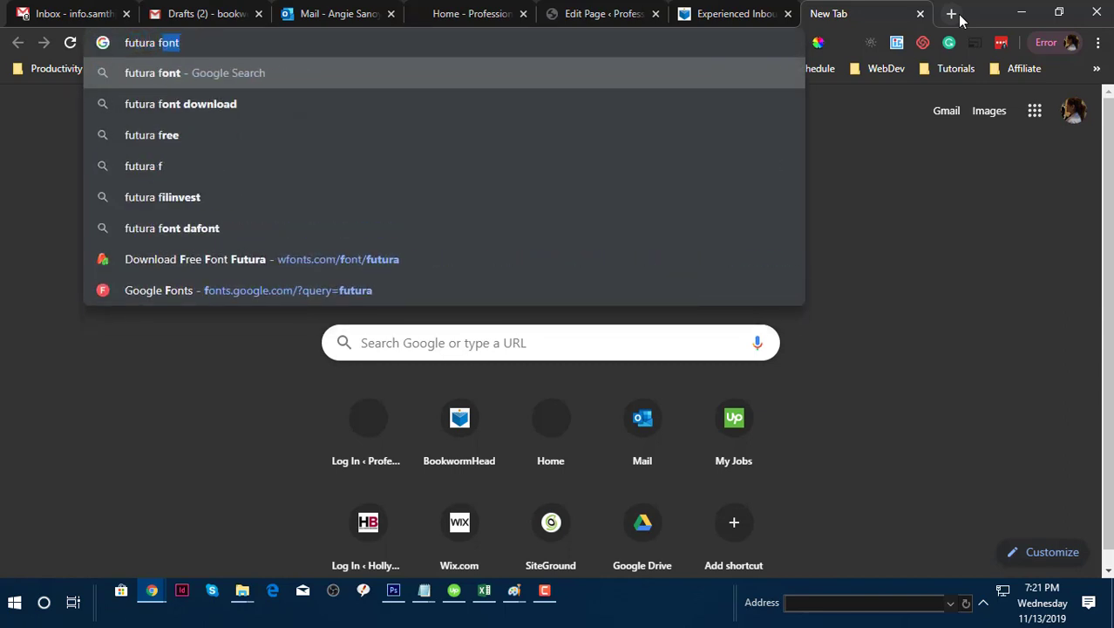
{"action": "type", "text": "ree downlo"}
{"action": "key", "text": "Return"}
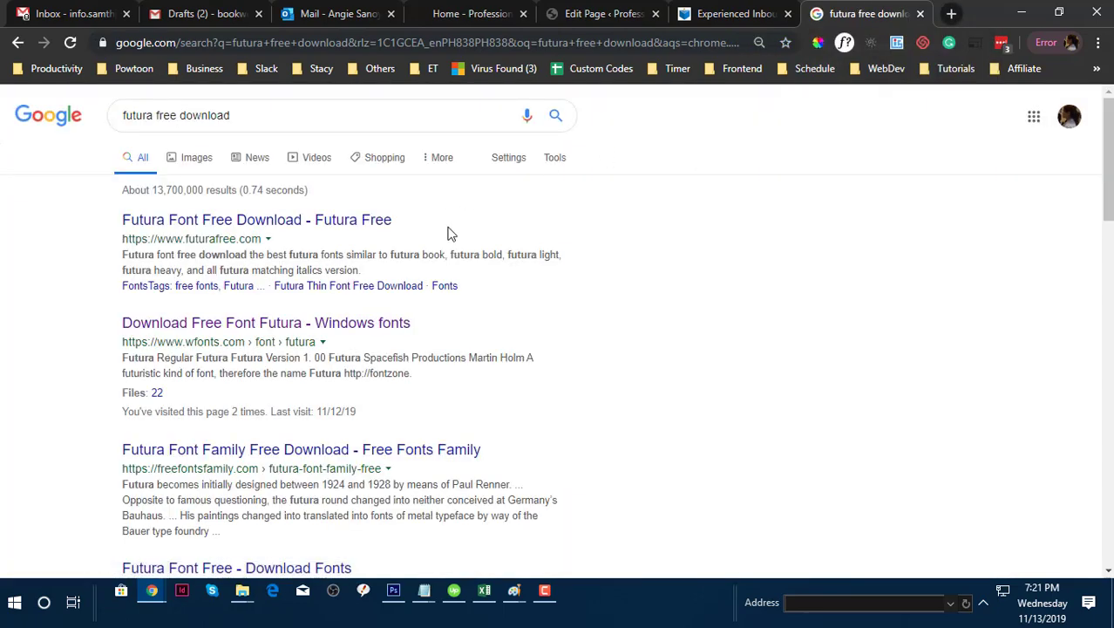
{"action": "scroll", "coordinate": [447, 231], "scroll_direction": "down", "scroll_amount": 2}
{"action": "scroll", "coordinate": [266, 174], "scroll_direction": "up", "scroll_amount": 1}
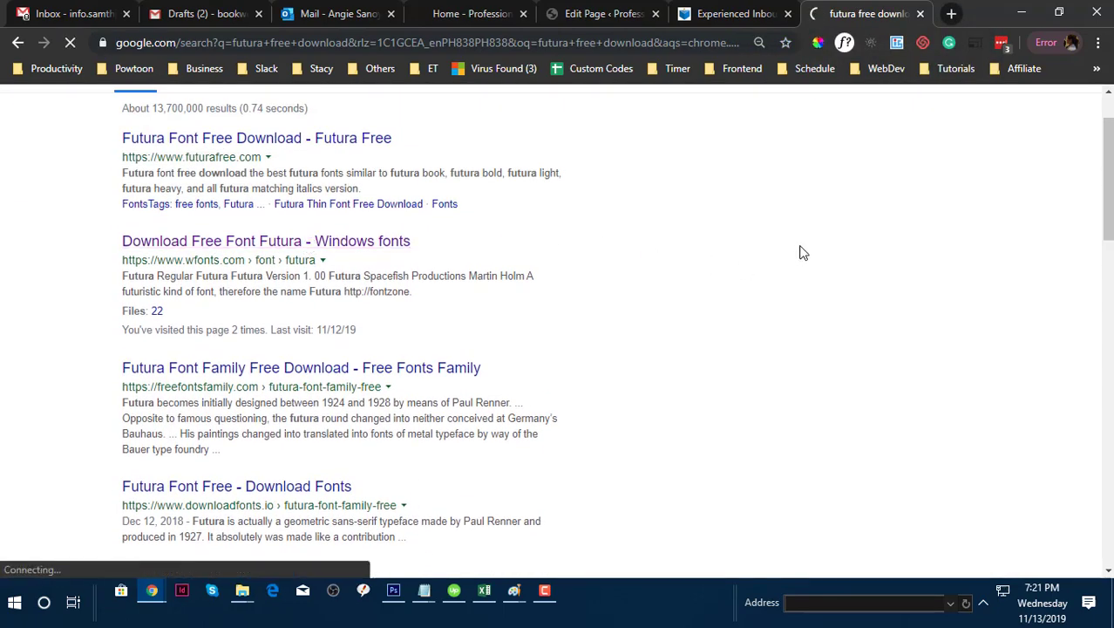
{"action": "scroll", "coordinate": [801, 251], "scroll_direction": "down", "scroll_amount": 2}
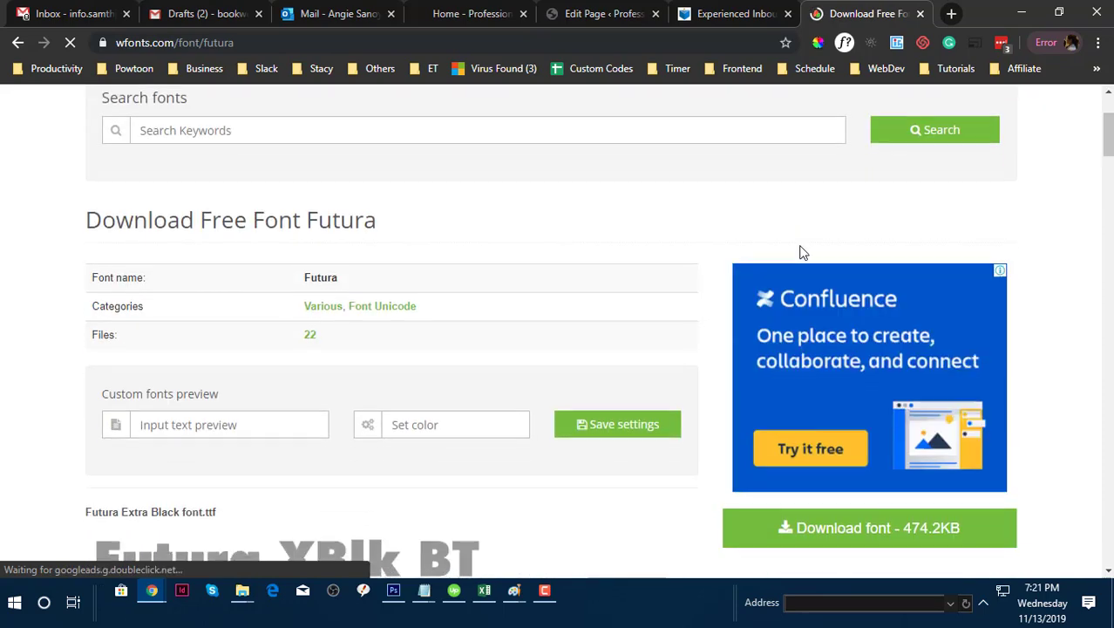
{"action": "scroll", "coordinate": [789, 375], "scroll_direction": "down", "scroll_amount": 2}
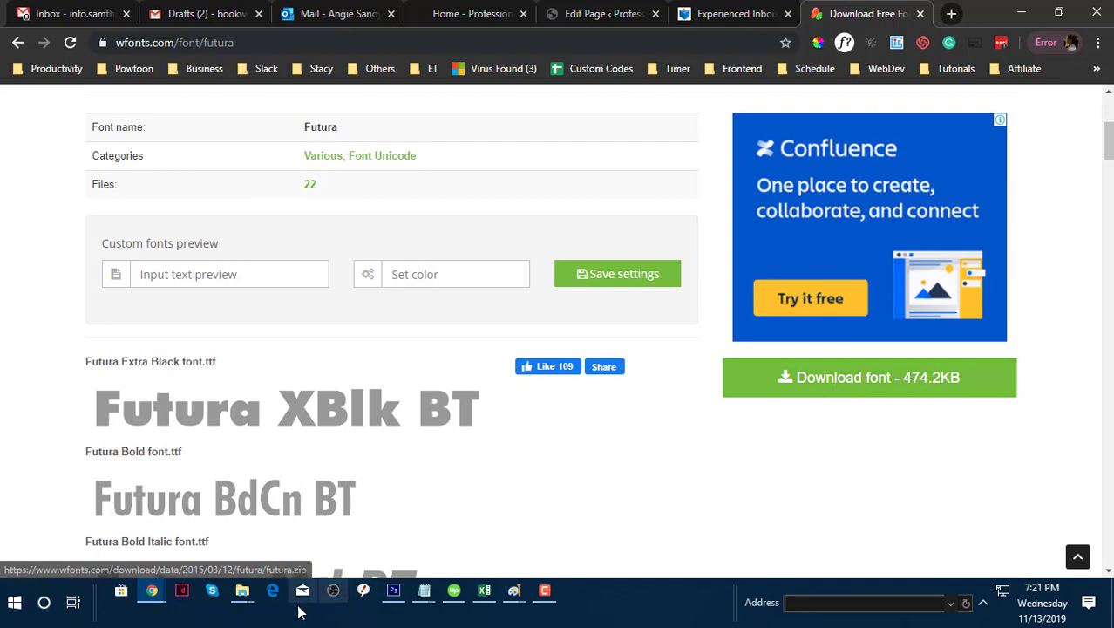
- Start downloading the Futura font from wfonts.com, then cancel the Save As dialog
{"action": "left_click", "coordinate": [242, 593]}
{"action": "left_click", "coordinate": [286, 546]}
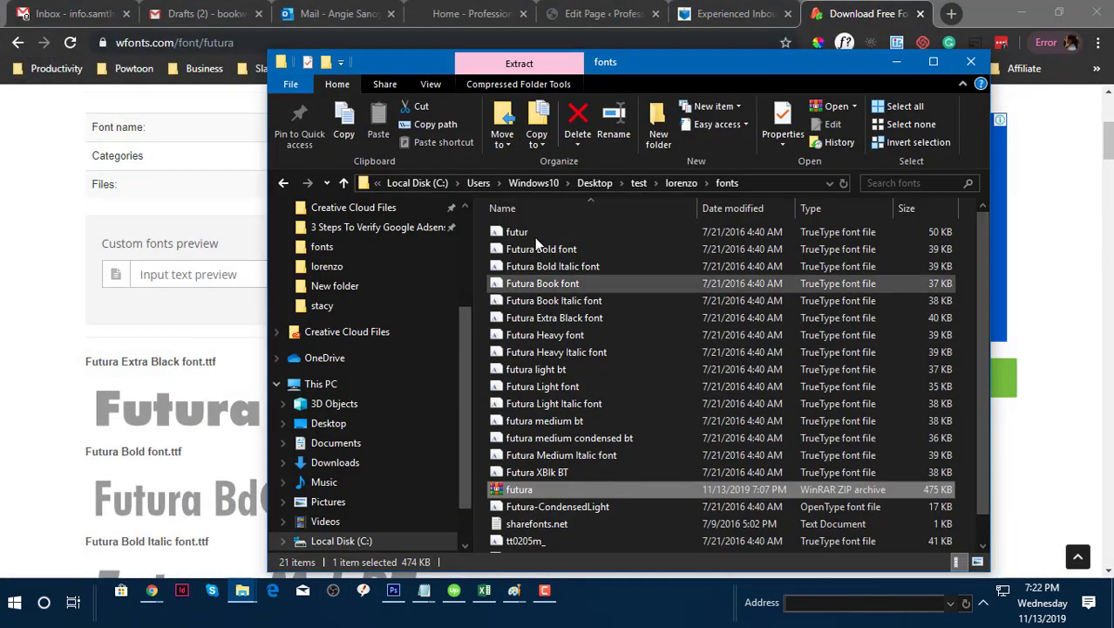
{"action": "left_click", "coordinate": [897, 61]}
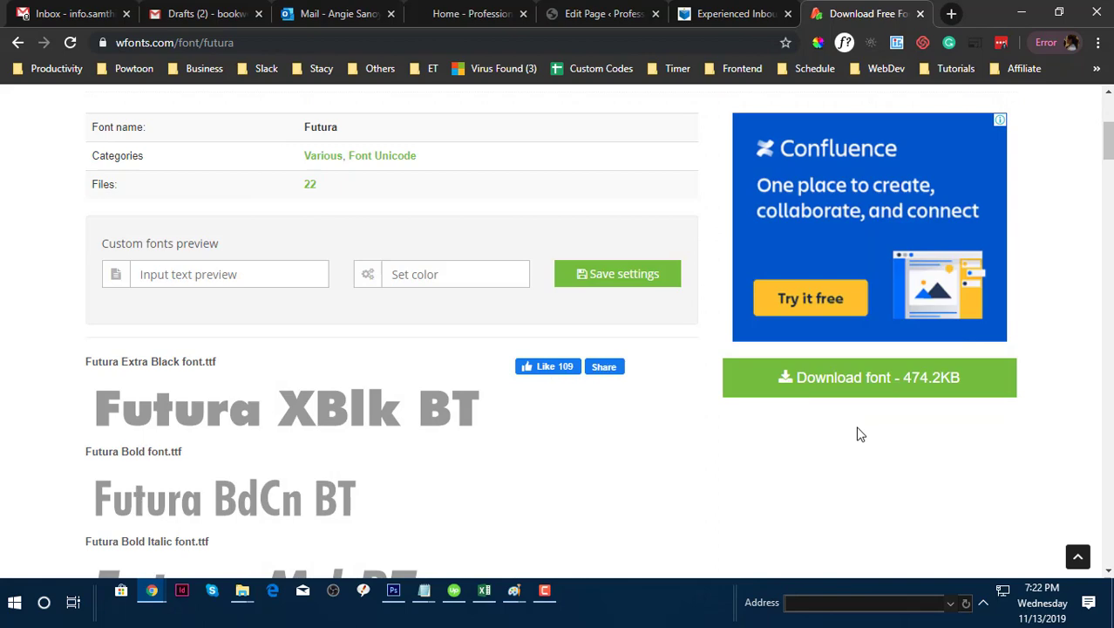
{"action": "left_click", "coordinate": [866, 397]}
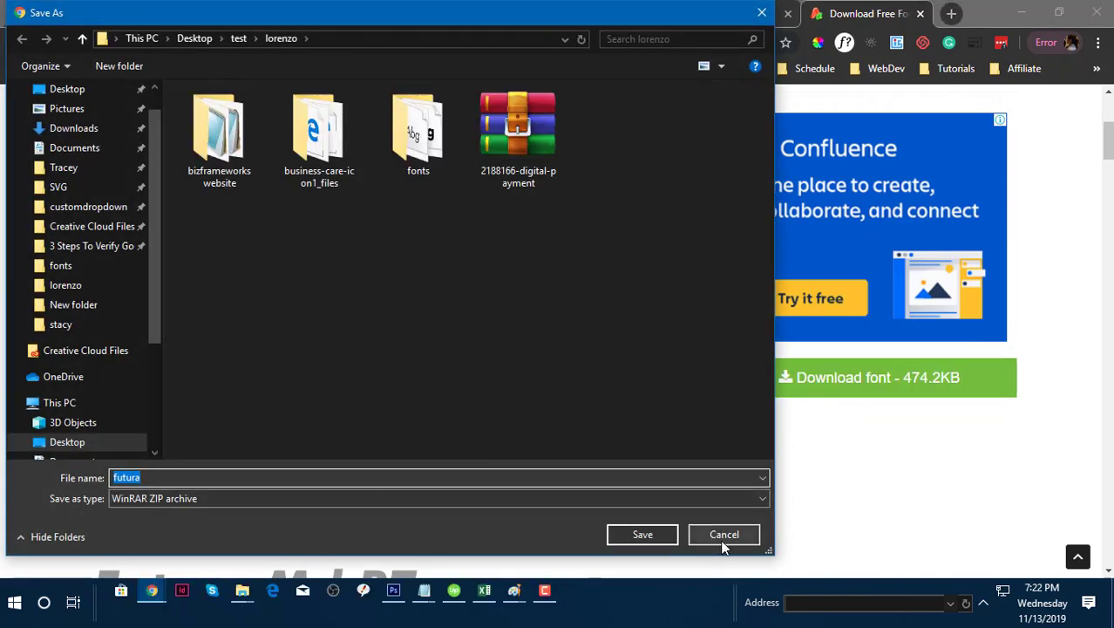
{"action": "left_click", "coordinate": [722, 535]}
- Review the Futura Bold font file's properties in the fonts folder, then open a fresh tab
{"action": "left_click", "coordinate": [335, 528]}
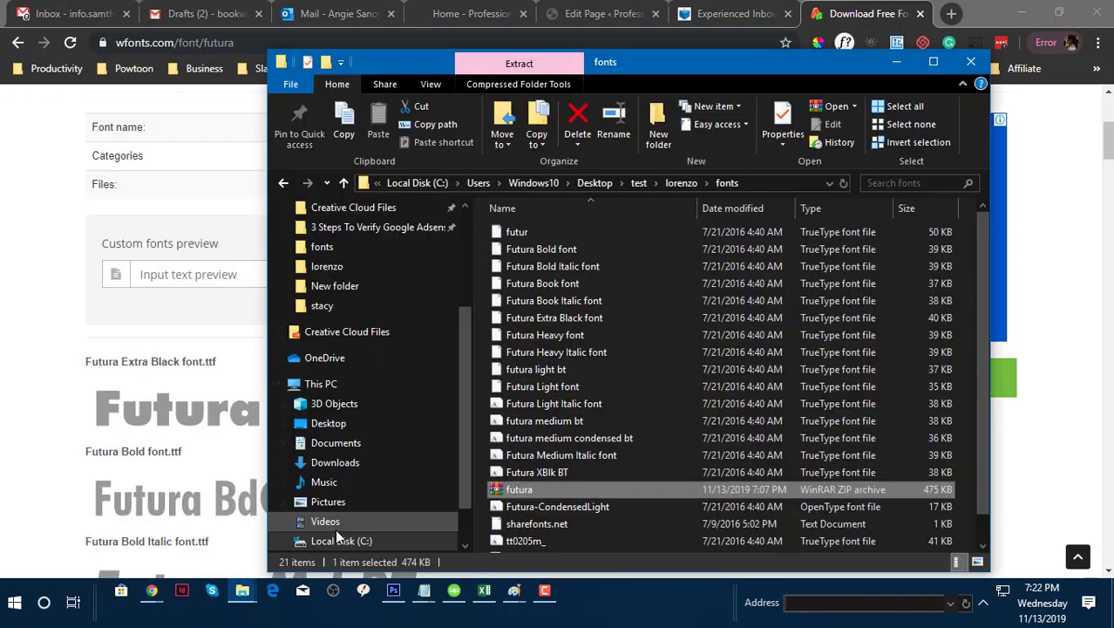
{"action": "scroll", "coordinate": [514, 303], "scroll_direction": "down", "scroll_amount": 1}
{"action": "scroll", "coordinate": [523, 326], "scroll_direction": "up", "scroll_amount": 1}
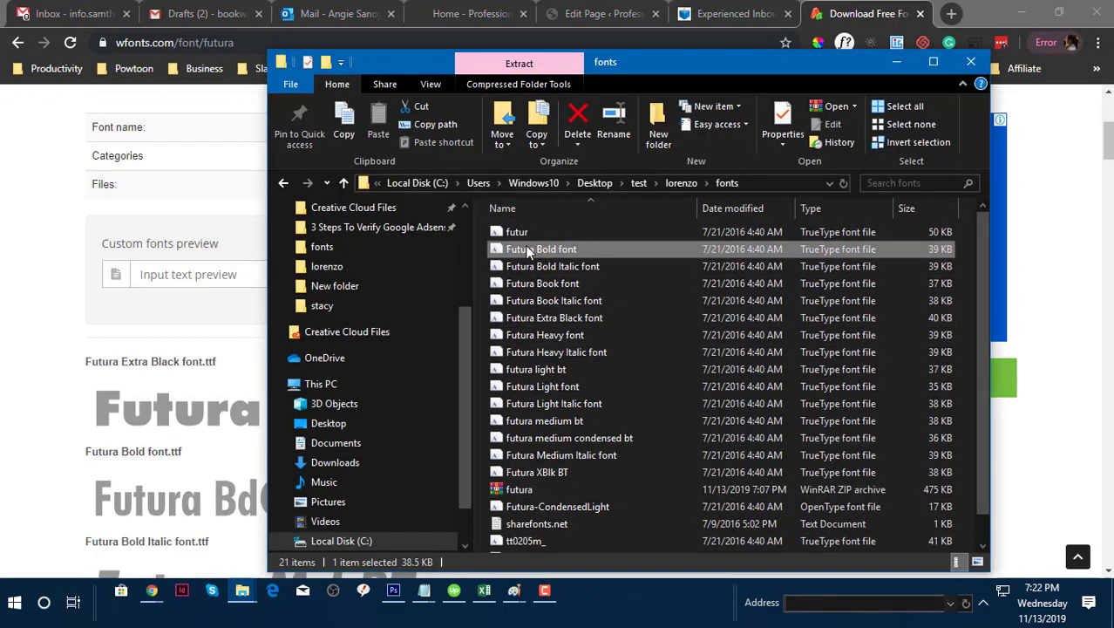
{"action": "left_click", "coordinate": [525, 245]}
{"action": "right_click", "coordinate": [525, 245]}
{"action": "left_click", "coordinate": [343, 564]}
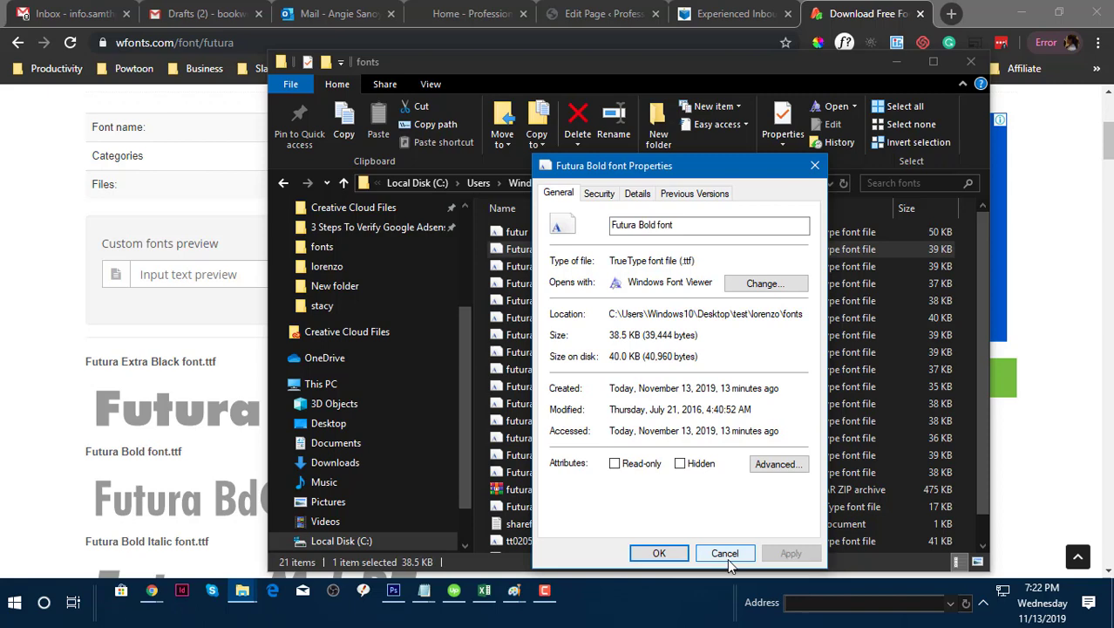
{"action": "left_click", "coordinate": [727, 553]}
{"action": "left_click", "coordinate": [951, 14]}
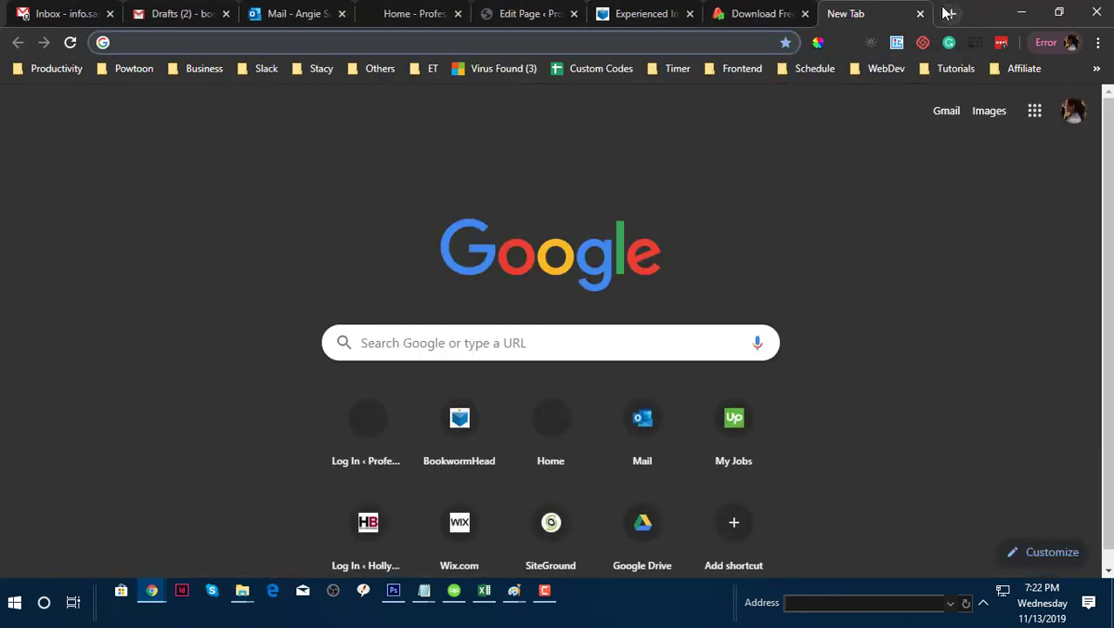
- Search Google for 'convert .otf to .ttf'
{"action": "type", "text": ".o"}
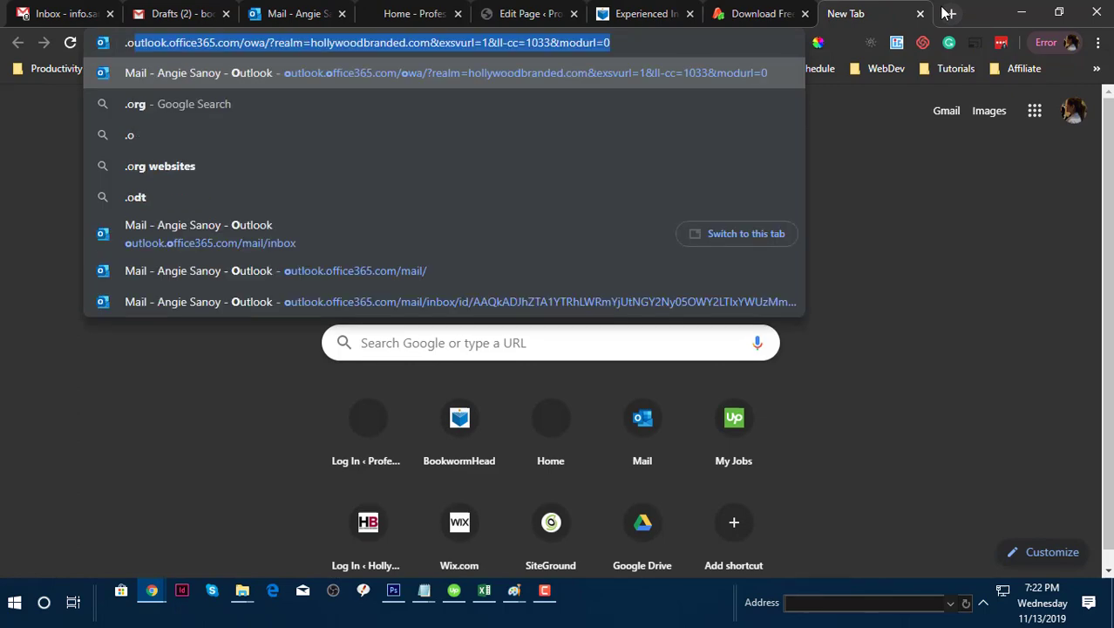
{"action": "type", "text": "tf"}
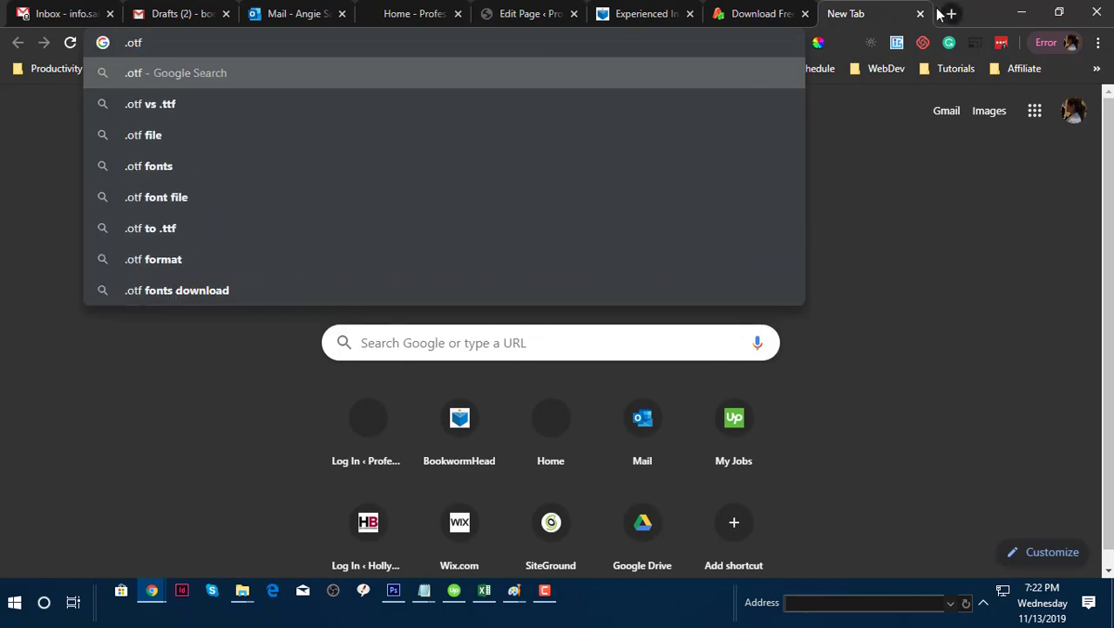
{"action": "key", "text": "BackSpace"}
{"action": "key", "text": "BackSpace"}
{"action": "key", "text": "BackSpace"}
{"action": "type", "text": "conve"}
{"action": "key", "text": "BackSpace"}
{"action": "type", "text": "ve"}
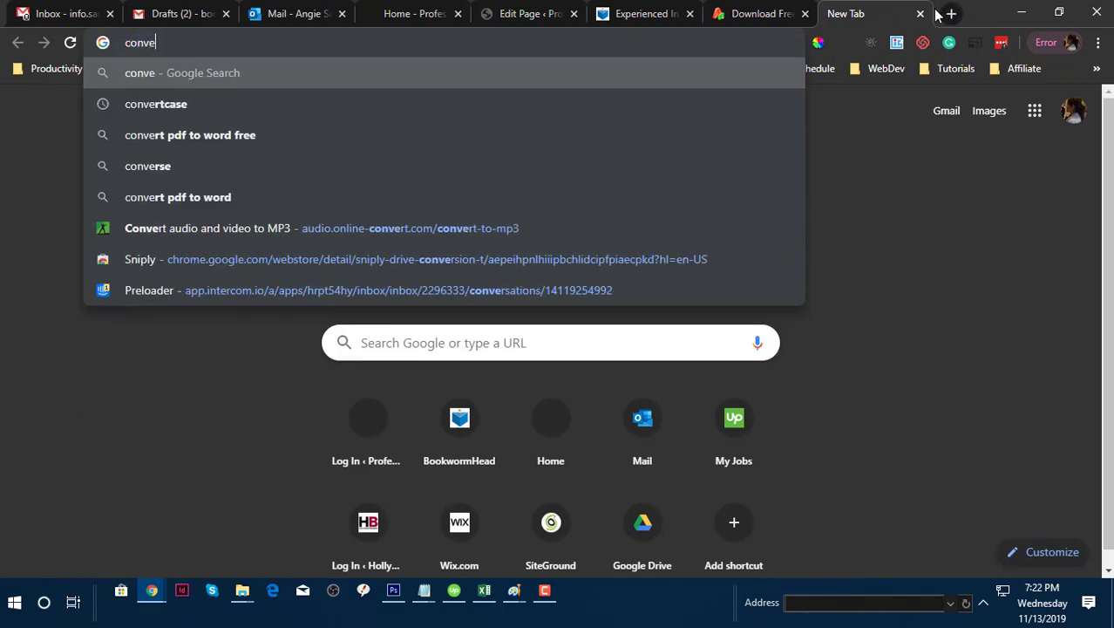
{"action": "type", "text": "r .o"}
{"action": "key", "text": "BackSpace"}
{"action": "type", "text": ".o"}
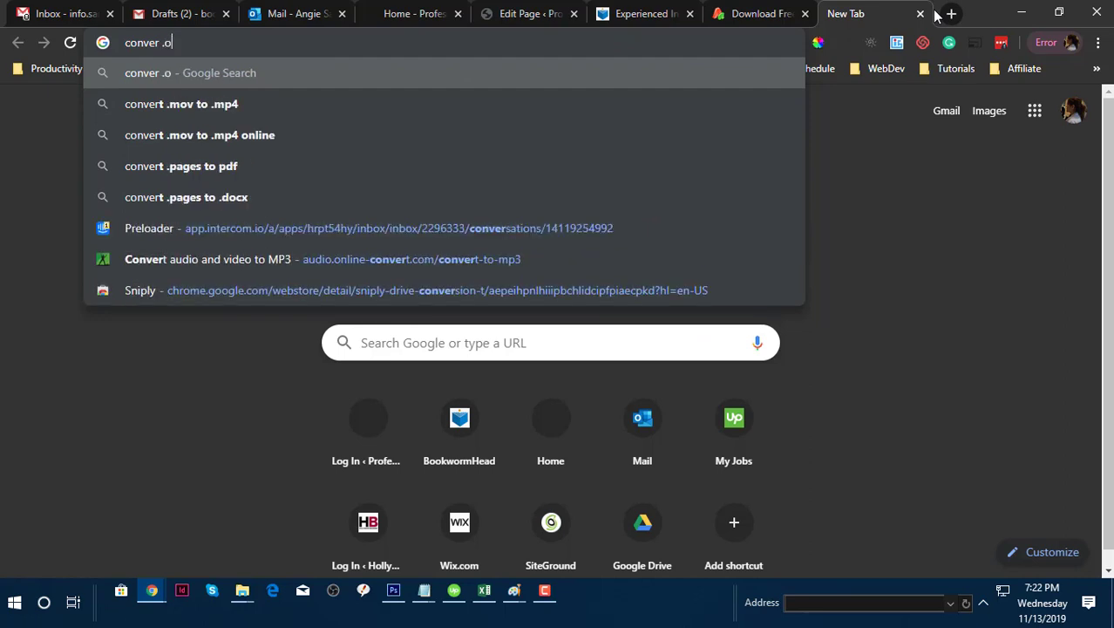
{"action": "type", "text": "tf to .ttf"}
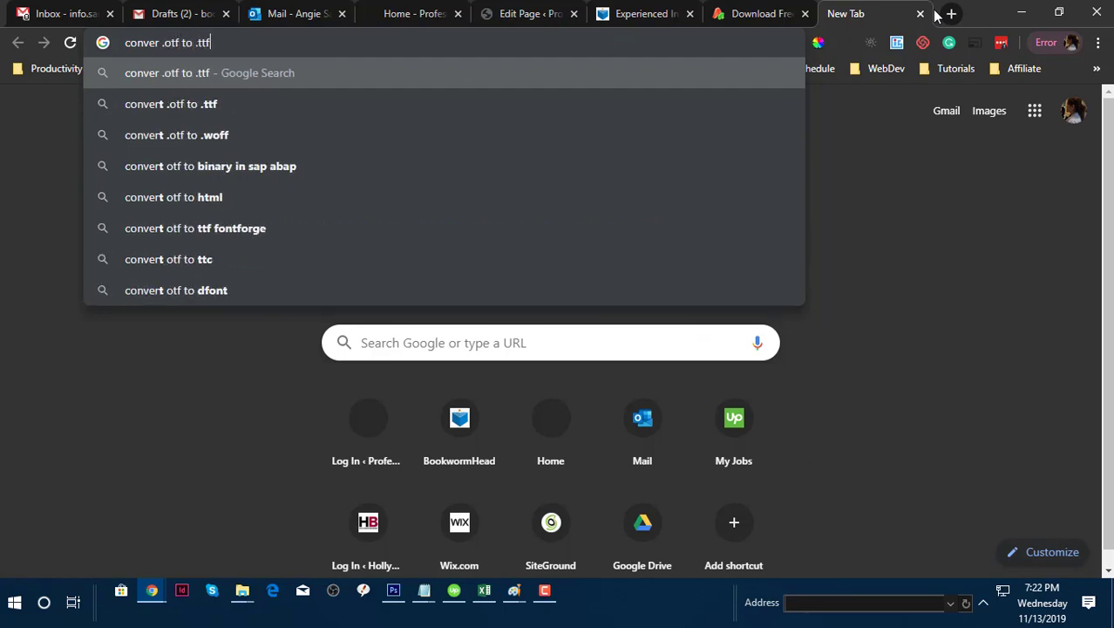
{"action": "key", "text": "Return"}
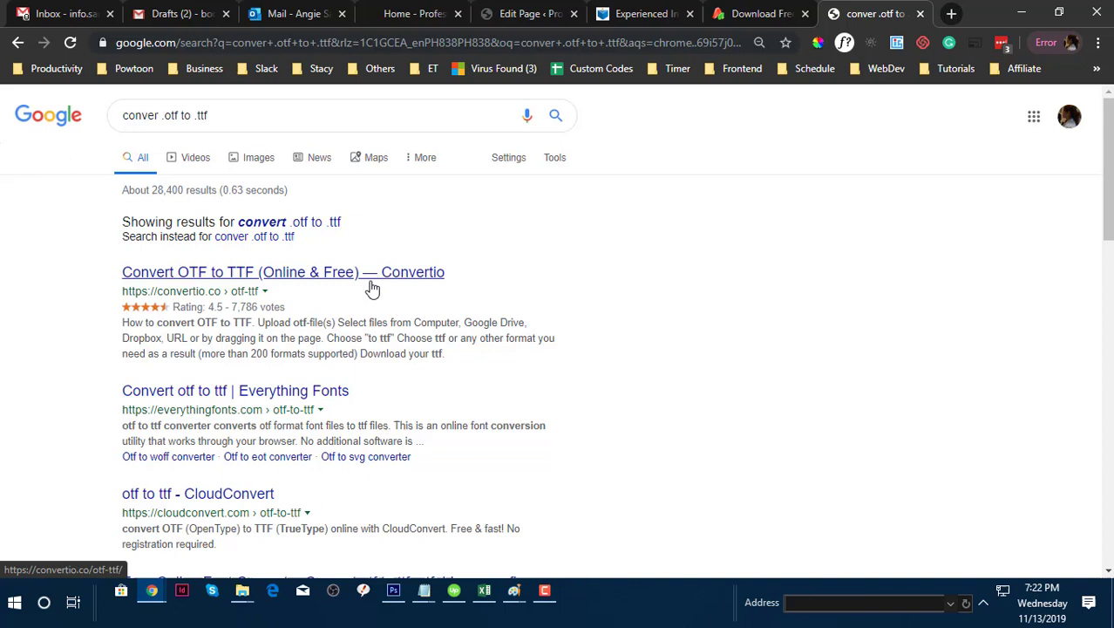
- Open Convertio's OTF-to-TTF converter in a new tab and look it over
{"action": "right_click", "coordinate": [374, 284]}
{"action": "left_click", "coordinate": [436, 294]}
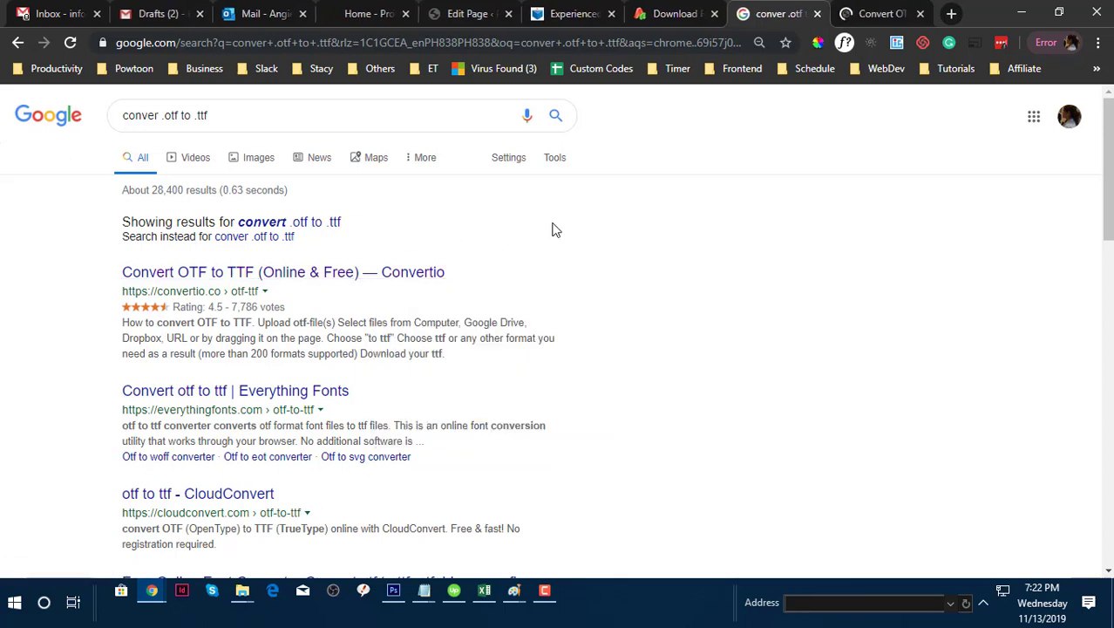
{"action": "left_click", "coordinate": [881, 13]}
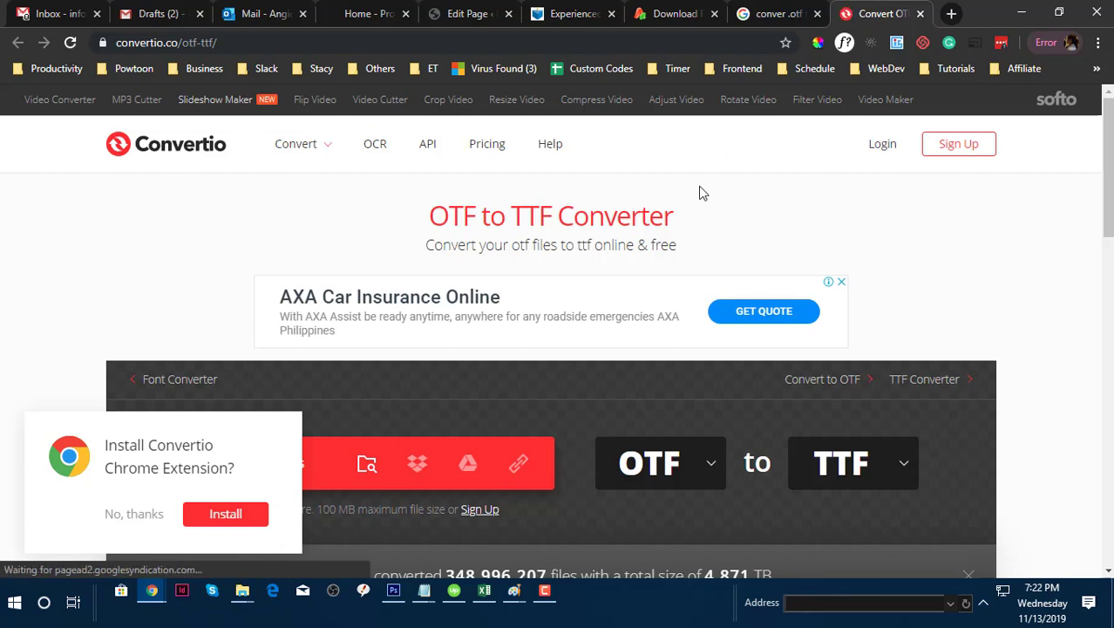
{"action": "scroll", "coordinate": [703, 192], "scroll_direction": "down", "scroll_amount": 2}
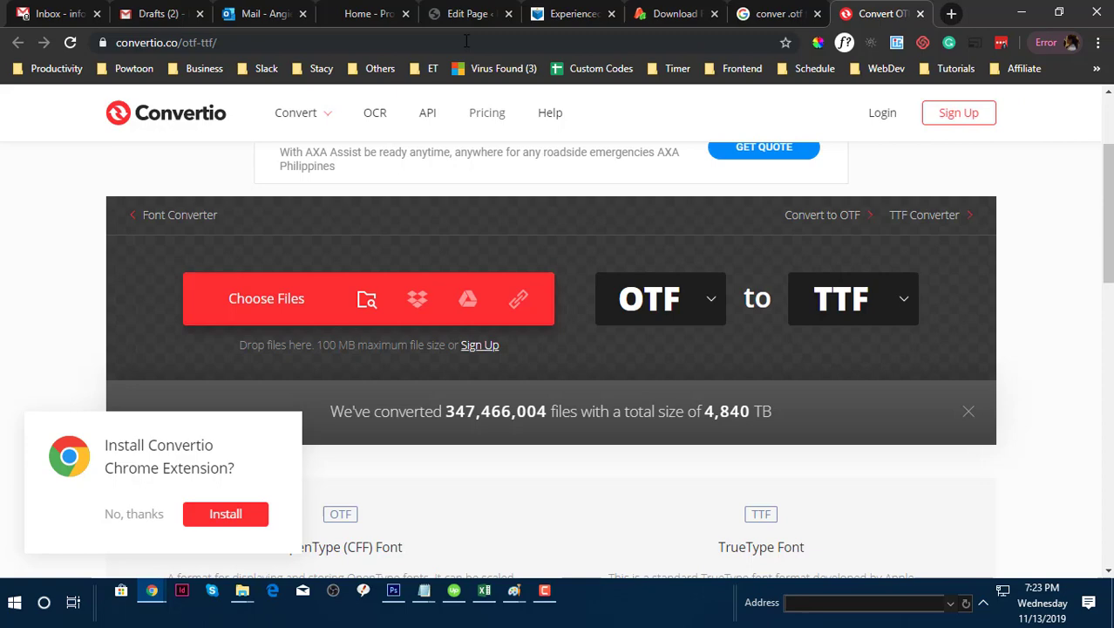
{"action": "left_click", "coordinate": [569, 14]}
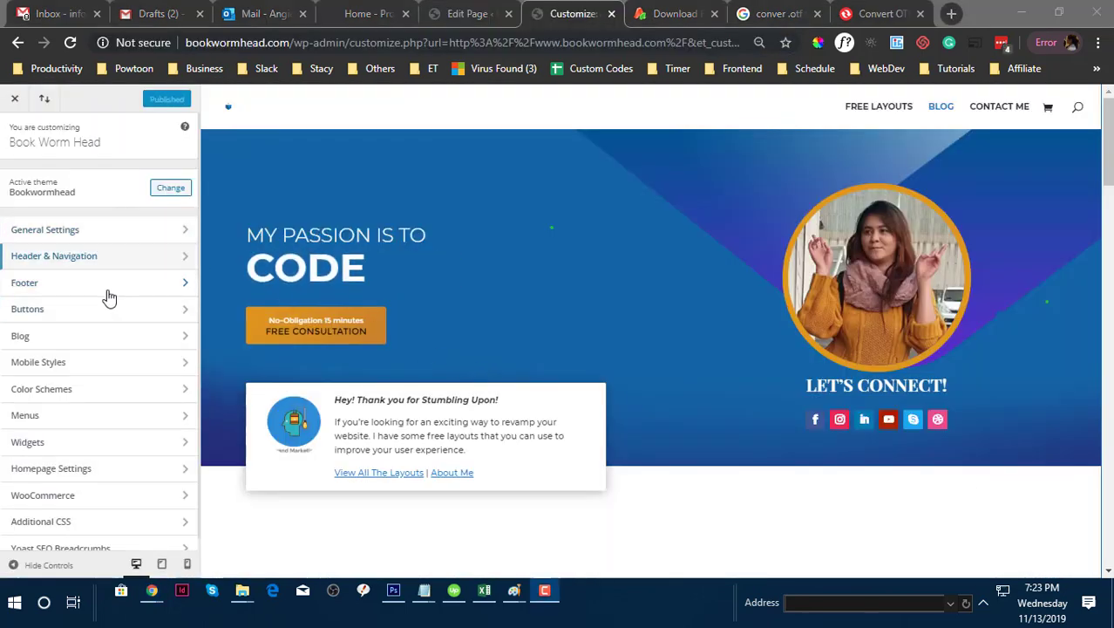
- Expand the Header Font list under General Settings > Typography, which shows Test but no Futura
{"action": "left_click", "coordinate": [92, 232]}
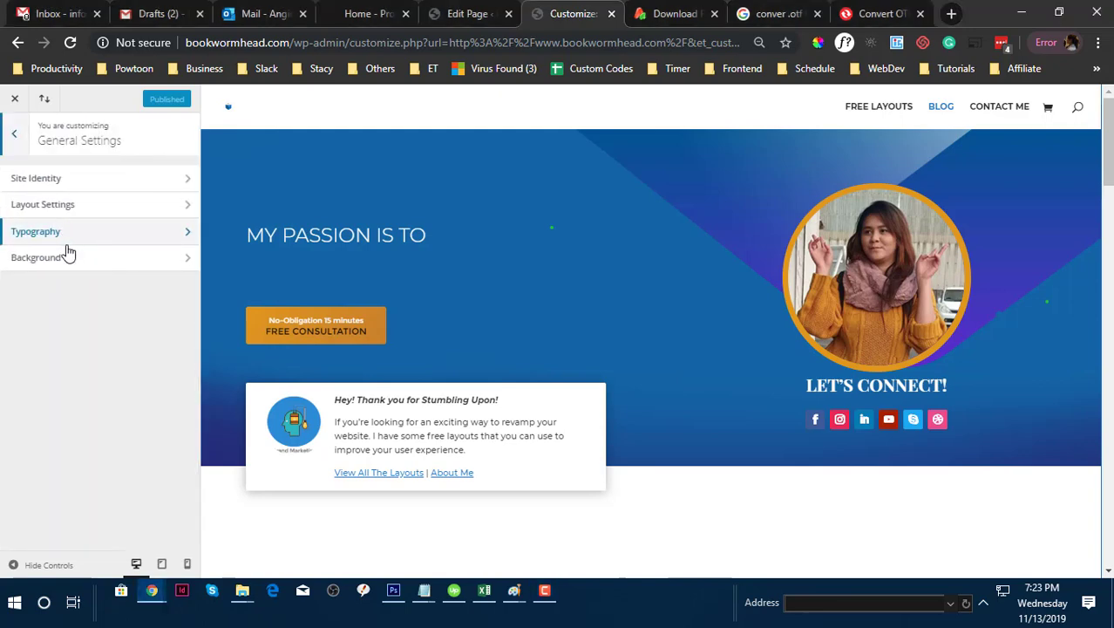
{"action": "left_click", "coordinate": [70, 233]}
{"action": "scroll", "coordinate": [117, 373], "scroll_direction": "down", "scroll_amount": 1}
{"action": "scroll", "coordinate": [113, 347], "scroll_direction": "down", "scroll_amount": 1}
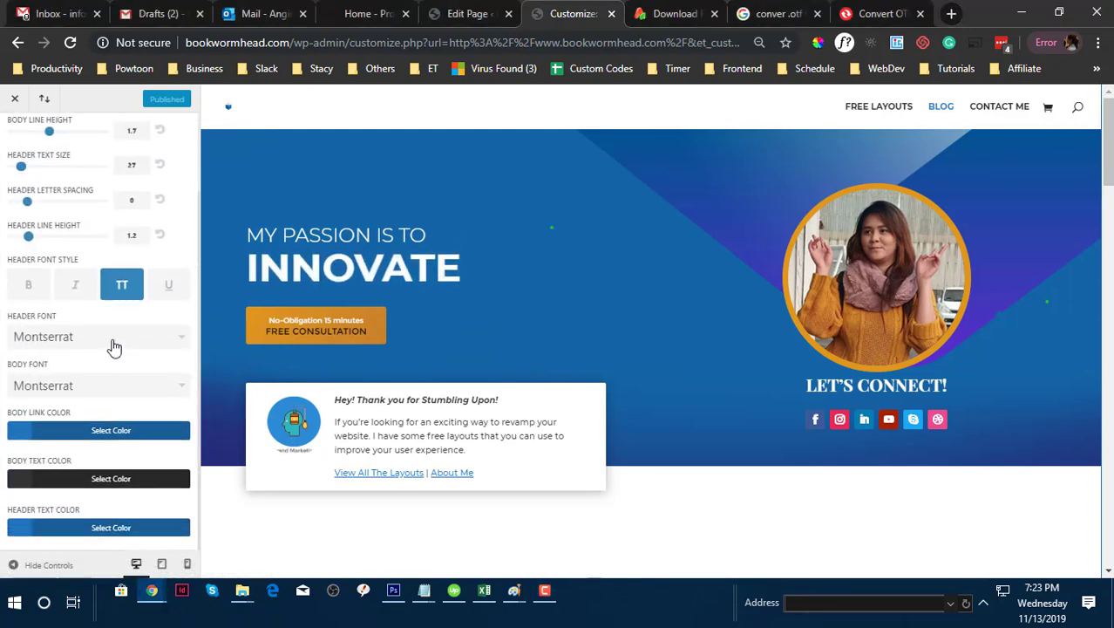
{"action": "left_click", "coordinate": [113, 340]}
{"action": "scroll", "coordinate": [111, 401], "scroll_direction": "down", "scroll_amount": 5}
{"action": "scroll", "coordinate": [121, 419], "scroll_direction": "down", "scroll_amount": 3}
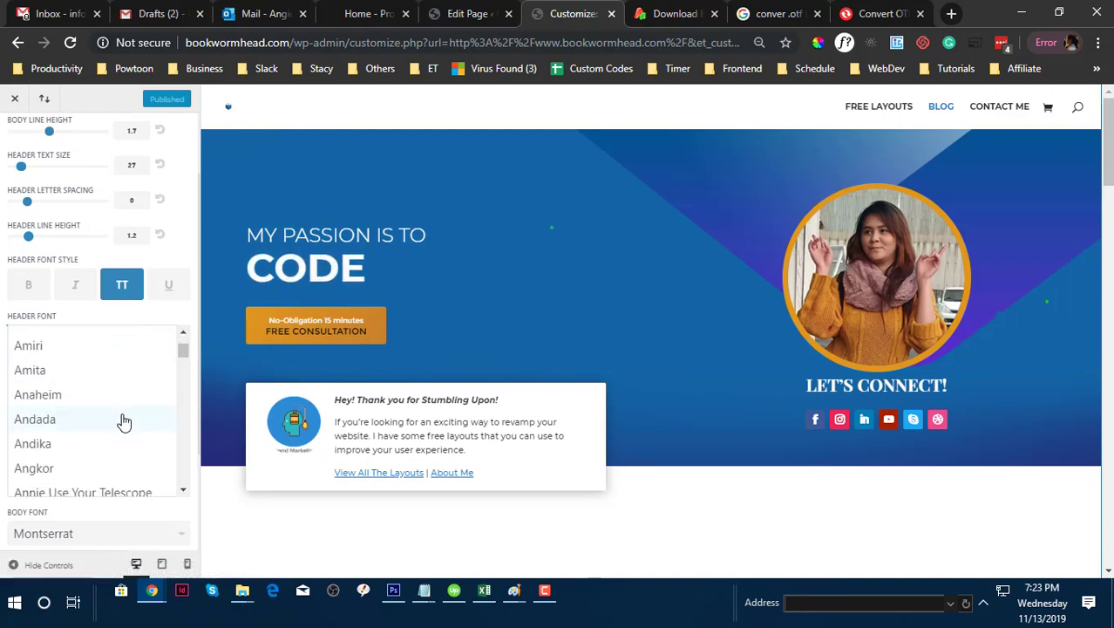
{"action": "scroll", "coordinate": [140, 401], "scroll_direction": "down", "scroll_amount": 4}
{"action": "mouse_move", "coordinate": [181, 353]}
{"action": "left_mouse_down"}
{"action": "mouse_move", "coordinate": [182, 467]}
{"action": "mouse_move", "coordinate": [172, 328]}
{"action": "left_mouse_up"}
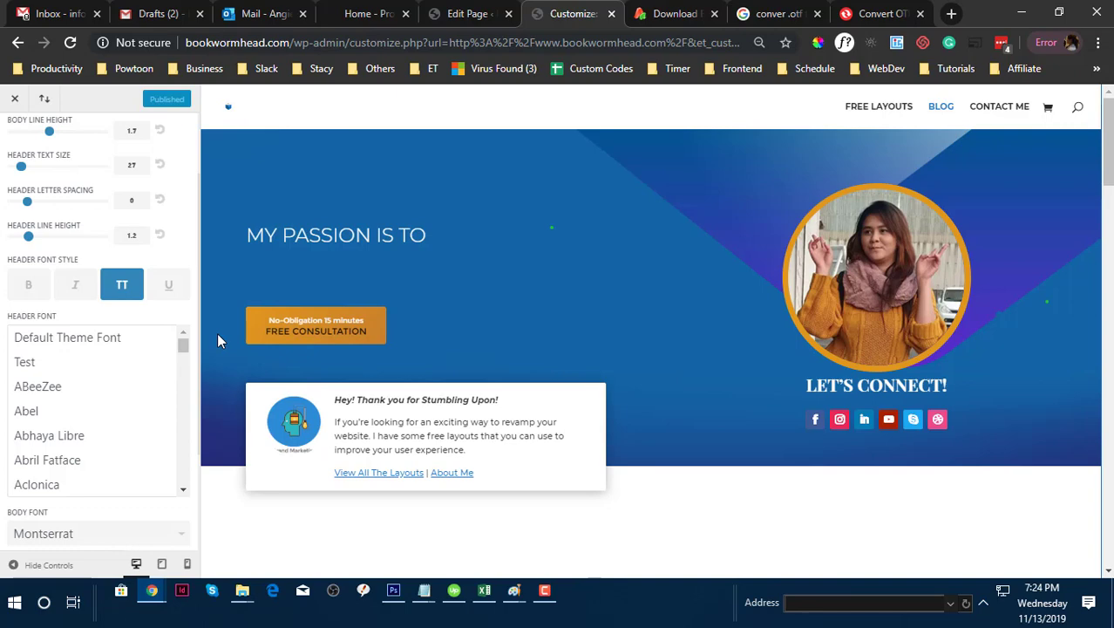
- Load bookwormhead.com/wp-admin to reach the site's WordPress dashboard
{"action": "left_click", "coordinate": [434, 21]}
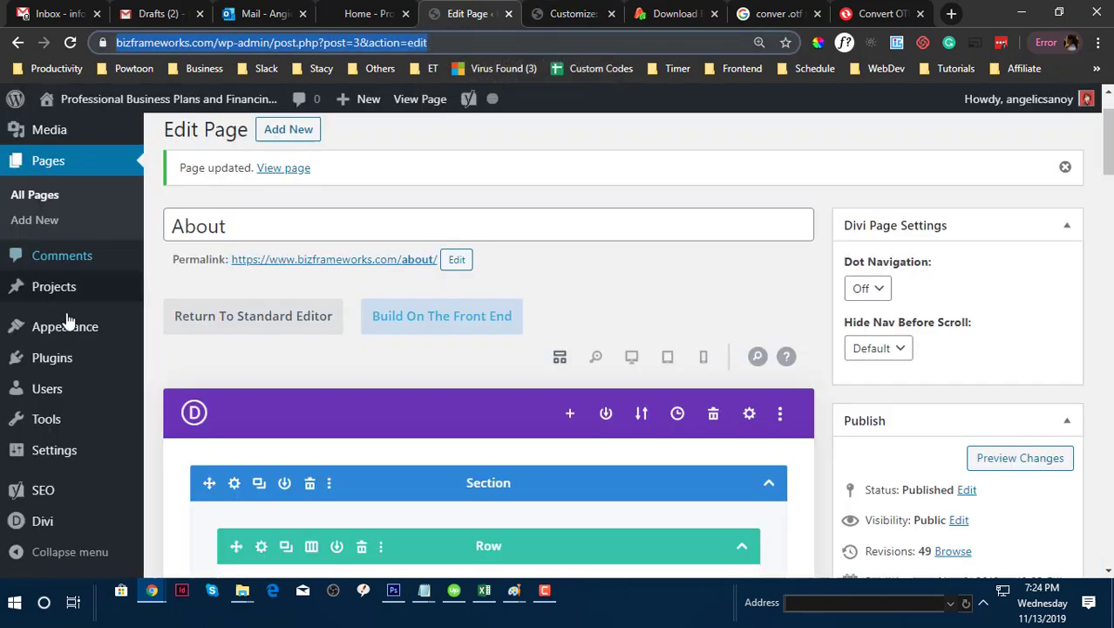
{"action": "left_click", "coordinate": [30, 218]}
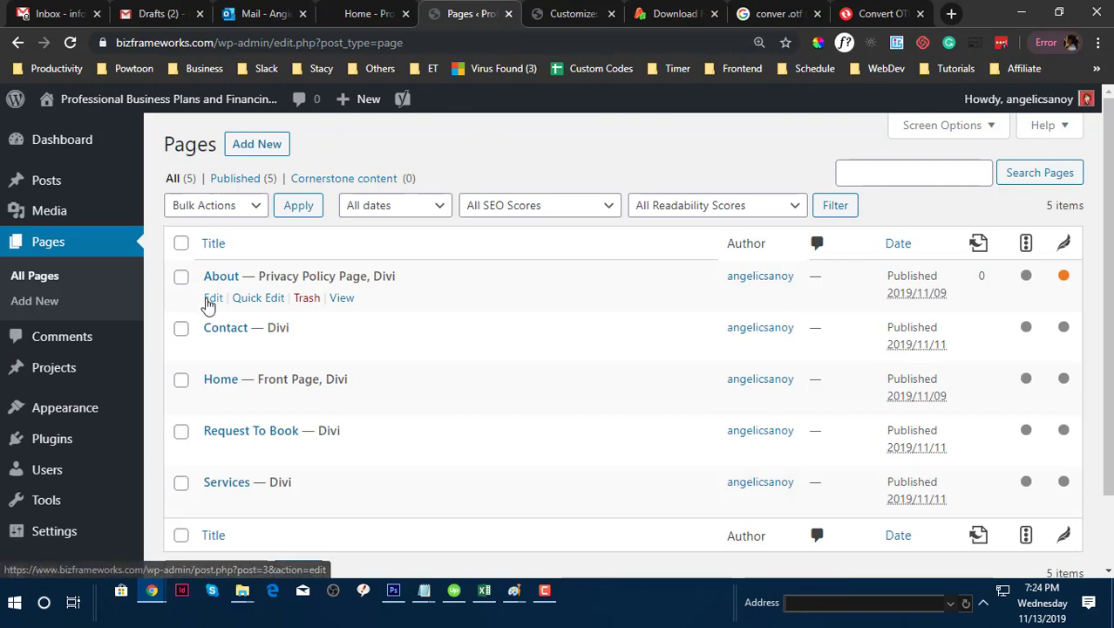
{"action": "left_click", "coordinate": [549, 12]}
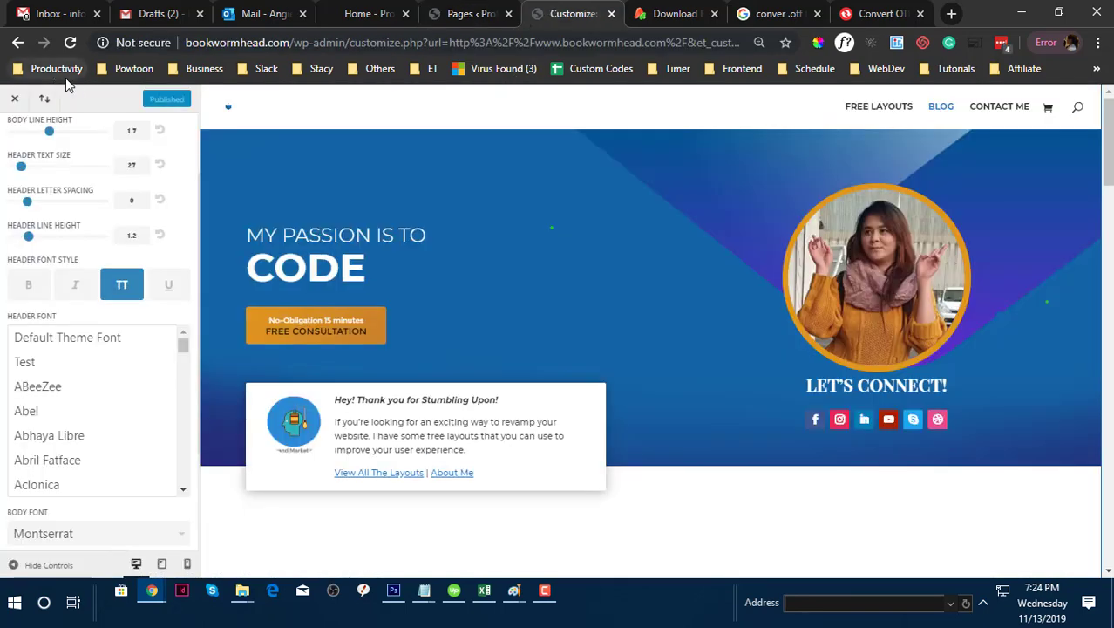
{"action": "left_click", "coordinate": [288, 42]}
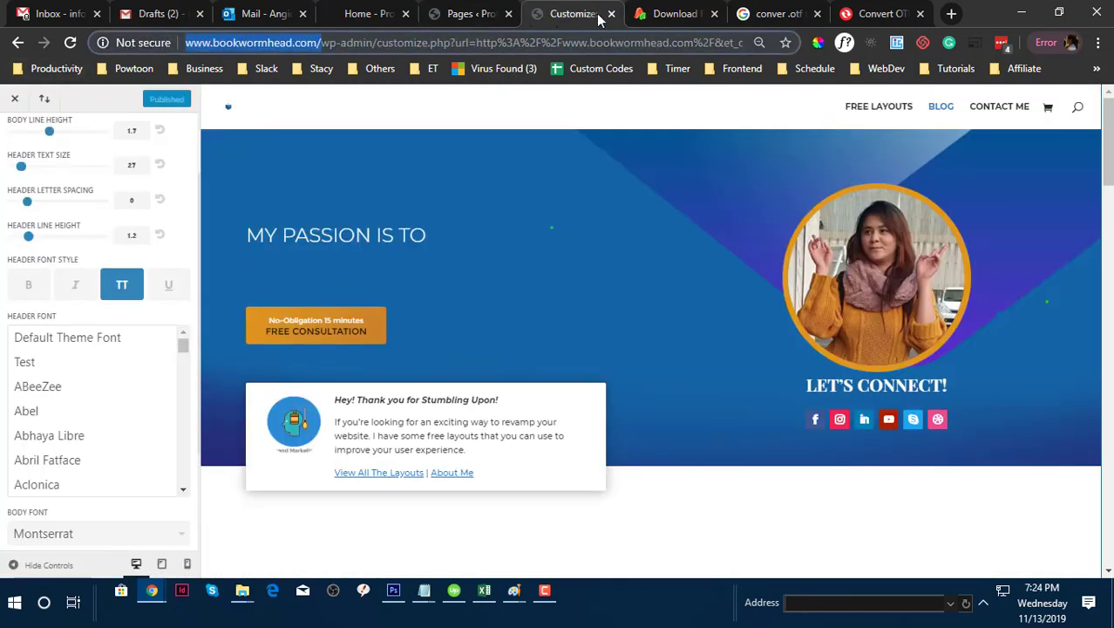
{"action": "left_click_drag", "start_coordinate": [671, 13], "coordinate": [572, 13]}
{"action": "left_click", "coordinate": [502, 44]}
{"action": "type", "text": "http://www.bookwormhead.com/"}
{"action": "type", "text": "/"}
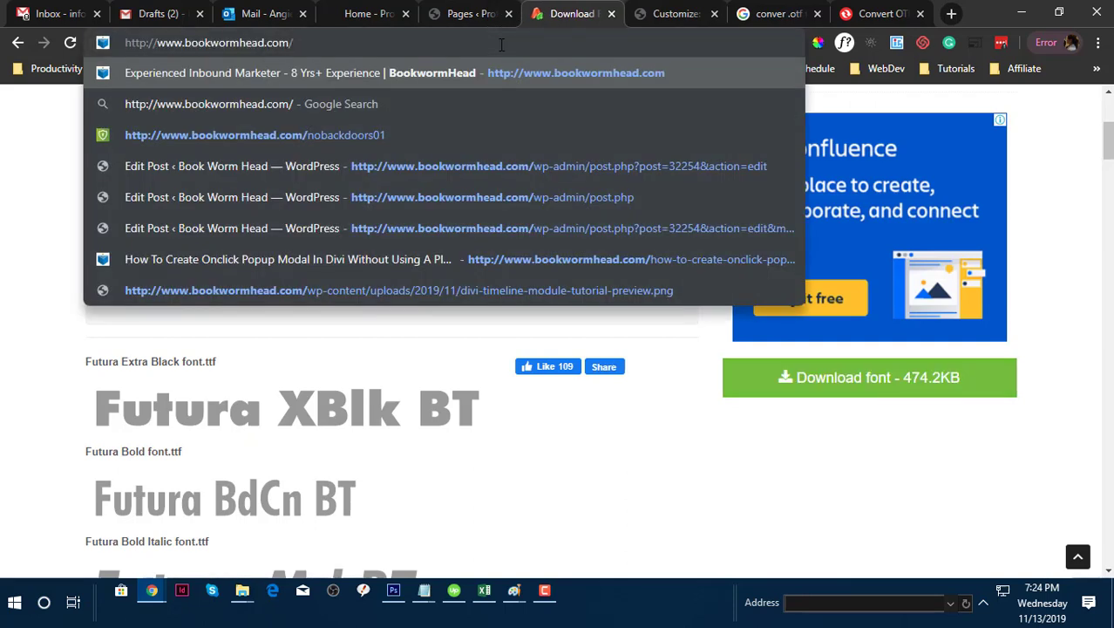
{"action": "type", "text": "wp-admin"}
{"action": "key", "text": "Return"}
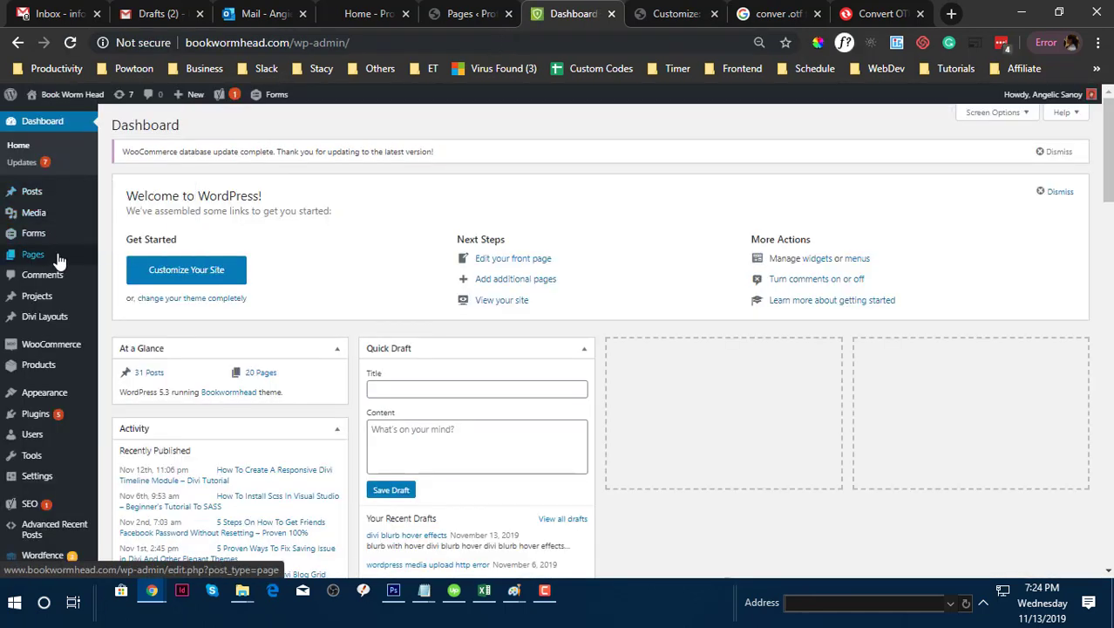
- Edit the Arigato page in the Divi Builder and open its first Text module's settings
{"action": "left_click", "coordinate": [134, 257]}
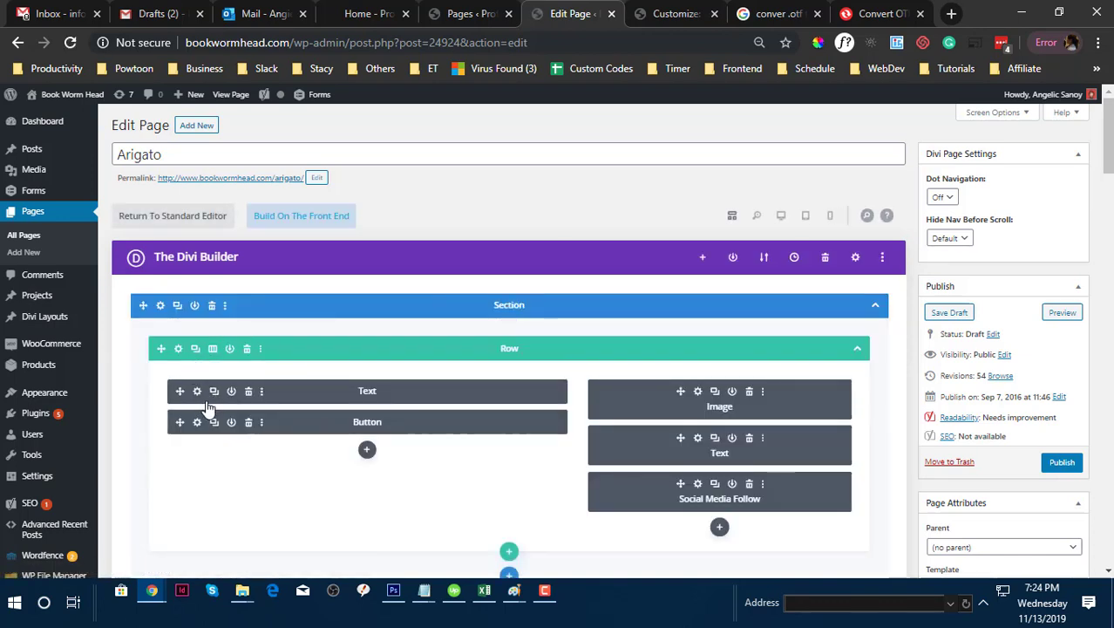
{"action": "left_click", "coordinate": [197, 395]}
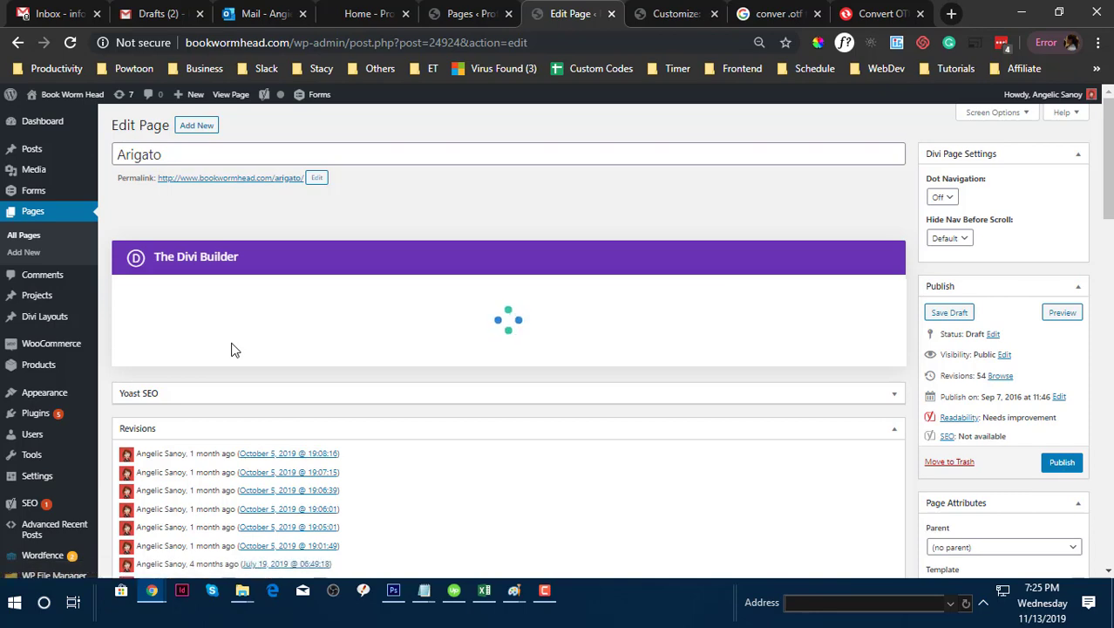
{"action": "scroll", "coordinate": [231, 349], "scroll_direction": "down", "scroll_amount": 2}
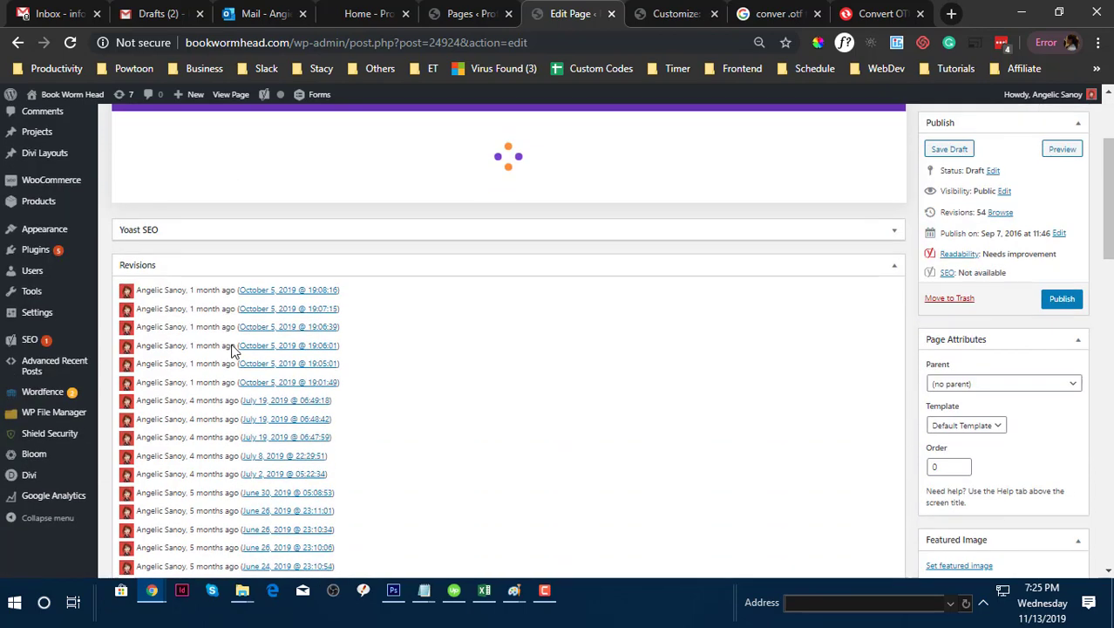
{"action": "scroll", "coordinate": [222, 340], "scroll_direction": "up", "scroll_amount": 1}
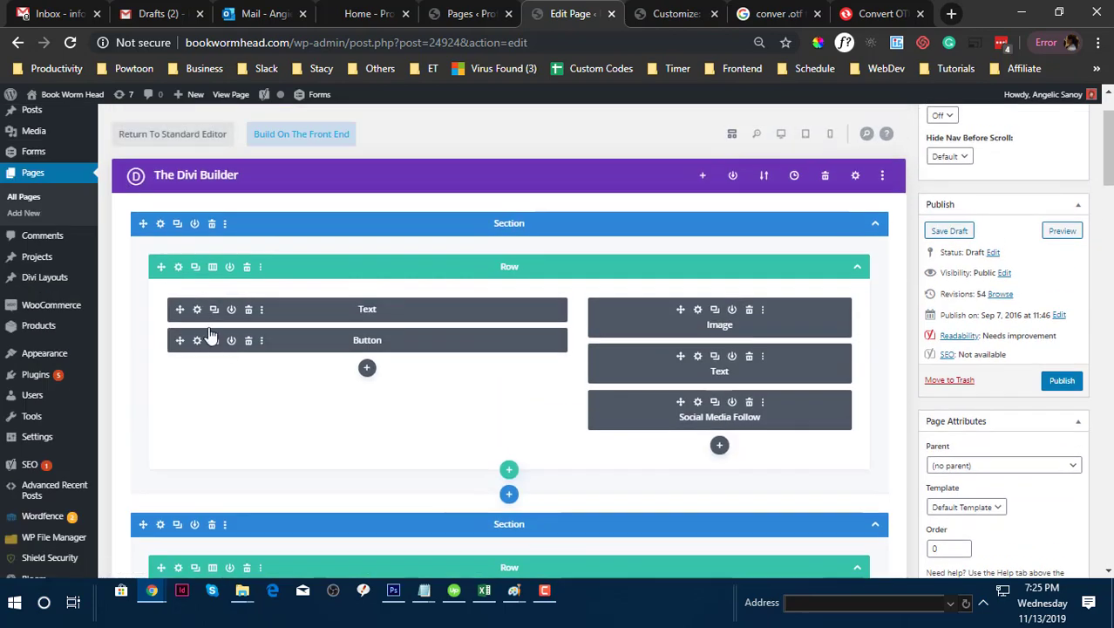
{"action": "left_click", "coordinate": [197, 311]}
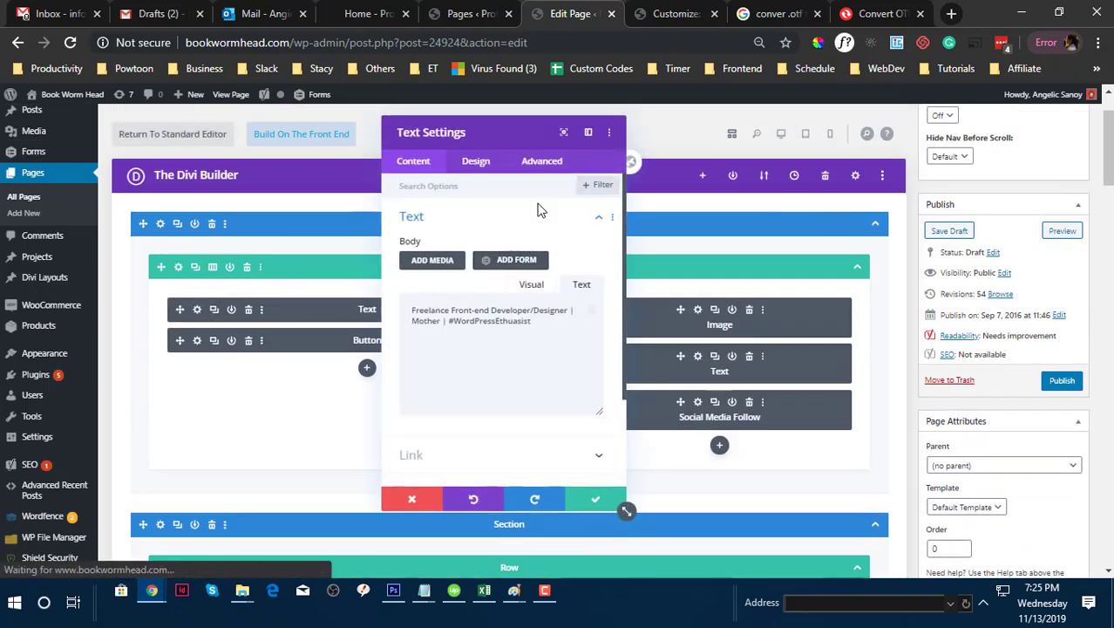
- In the Design tab, expand Heading Text and choose UPLOAD from the Heading Font list
{"action": "left_click", "coordinate": [481, 163]}
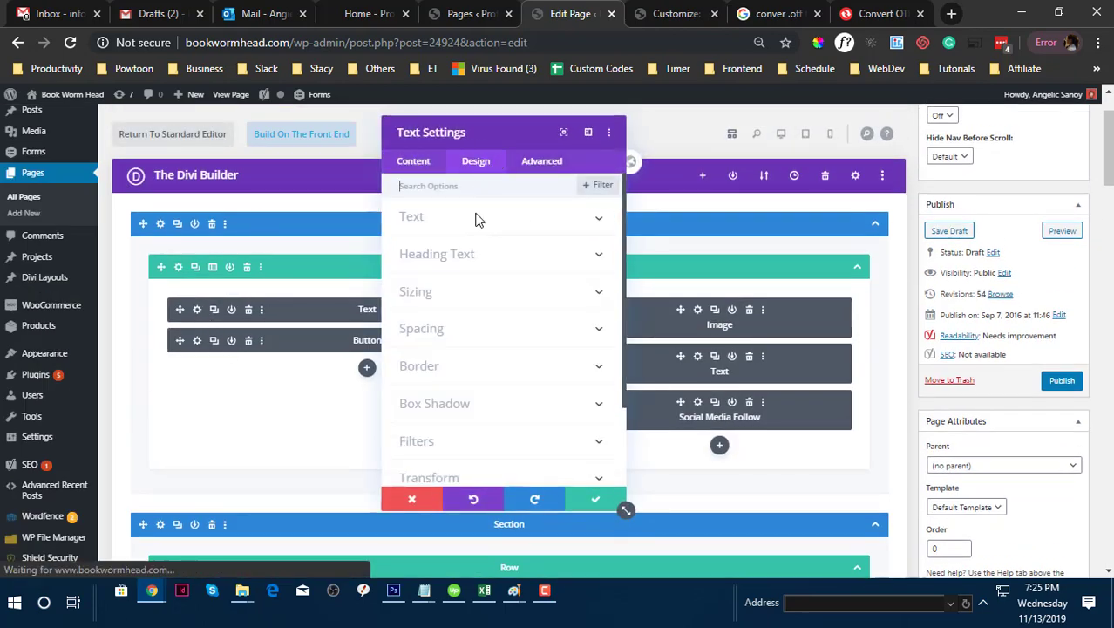
{"action": "left_click", "coordinate": [488, 253]}
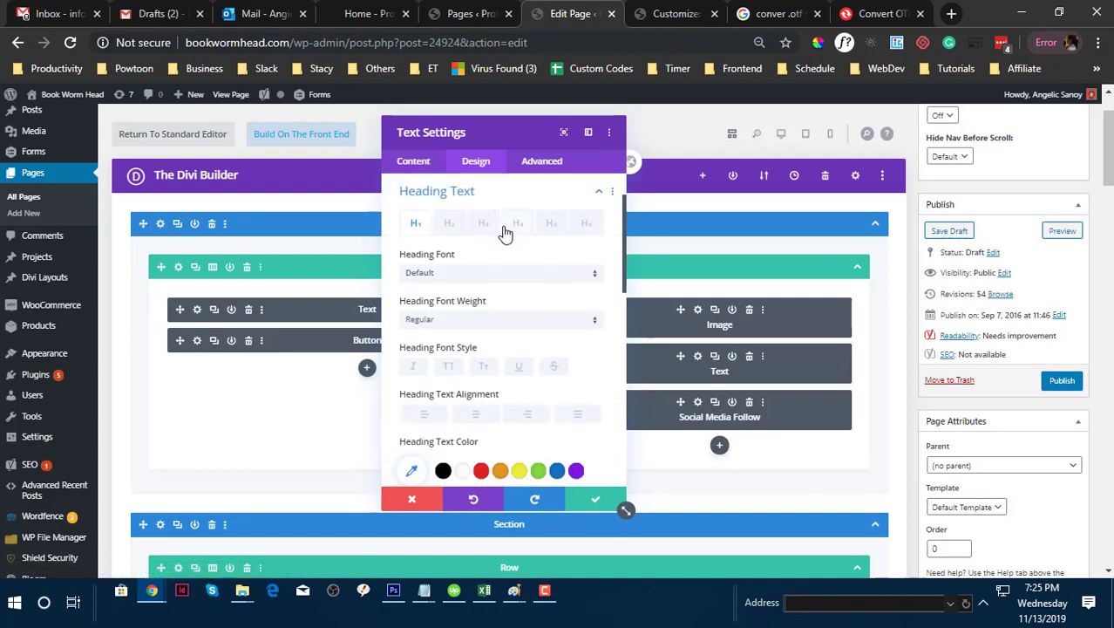
{"action": "left_click", "coordinate": [461, 274]}
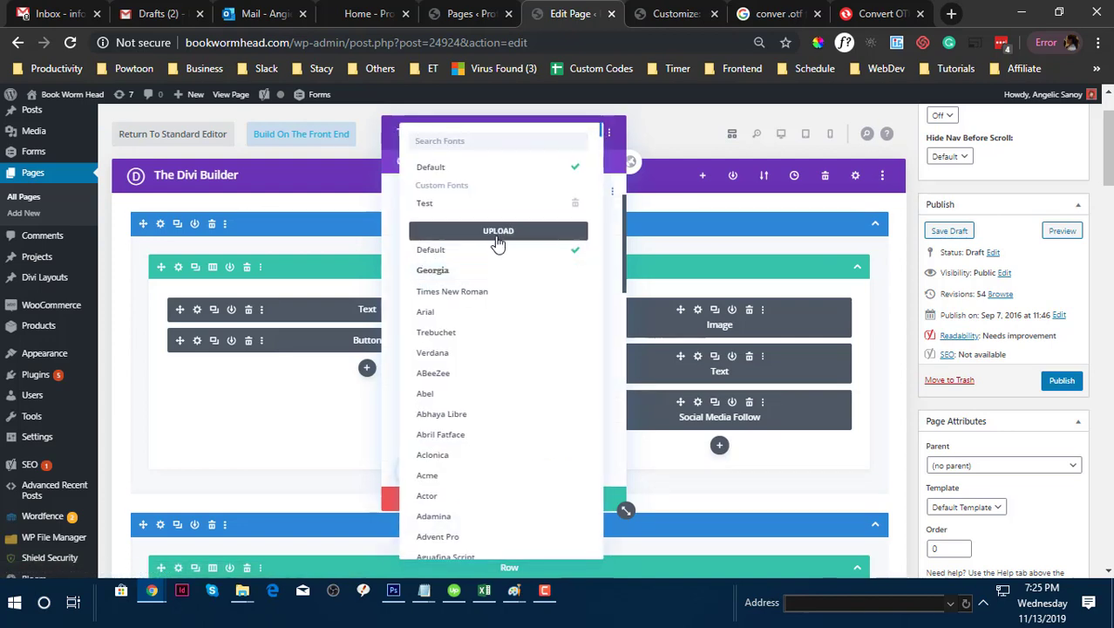
{"action": "left_click", "coordinate": [498, 235]}
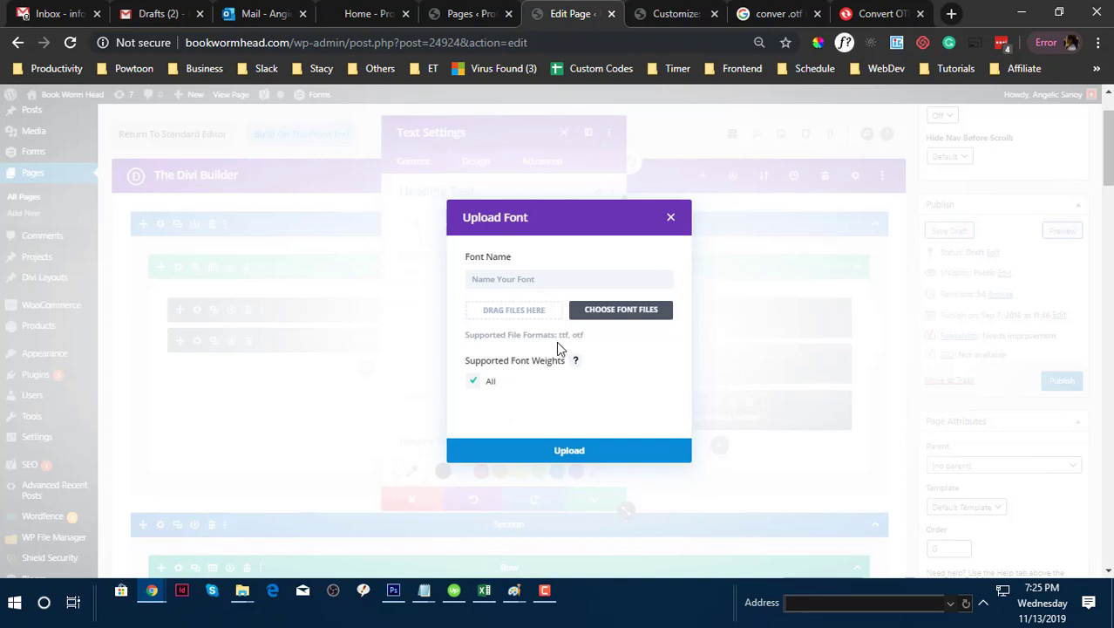
- Choose futur.ttf, name the font 'Futura', and upload it
{"action": "left_click", "coordinate": [603, 327]}
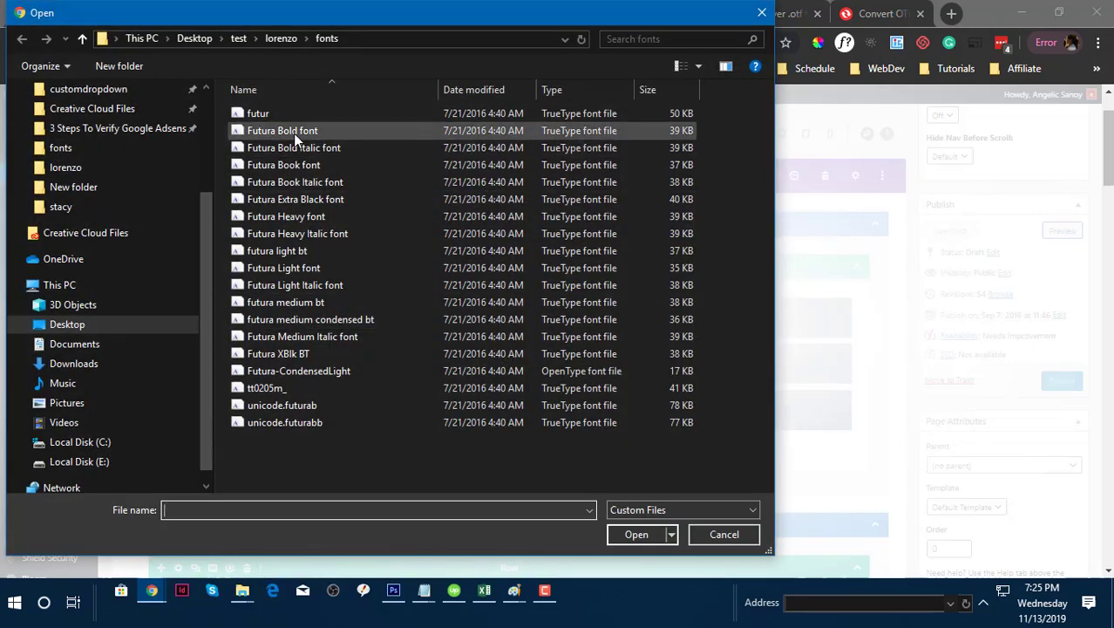
{"action": "double_click", "coordinate": [300, 115]}
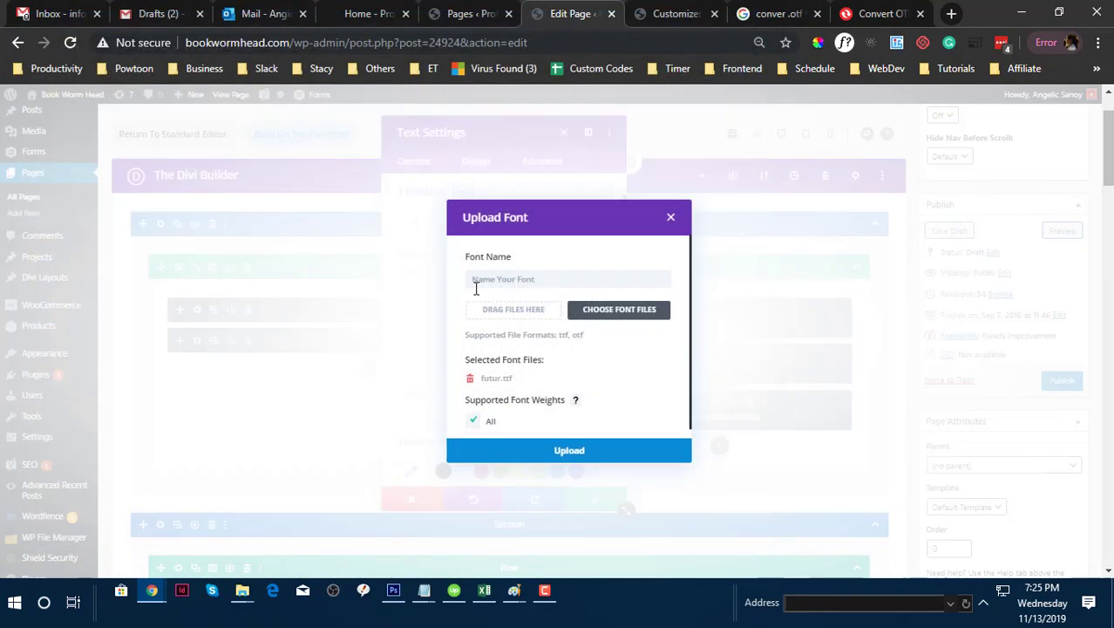
{"action": "left_click", "coordinate": [520, 280]}
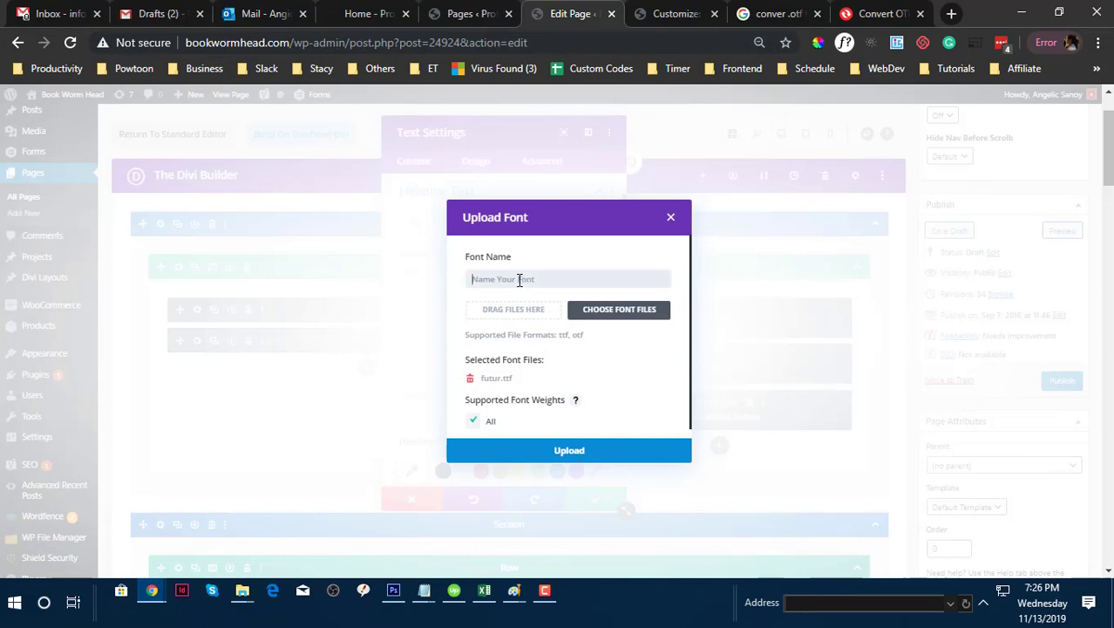
{"action": "type", "text": "Futura"}
{"action": "left_click", "coordinate": [635, 451]}
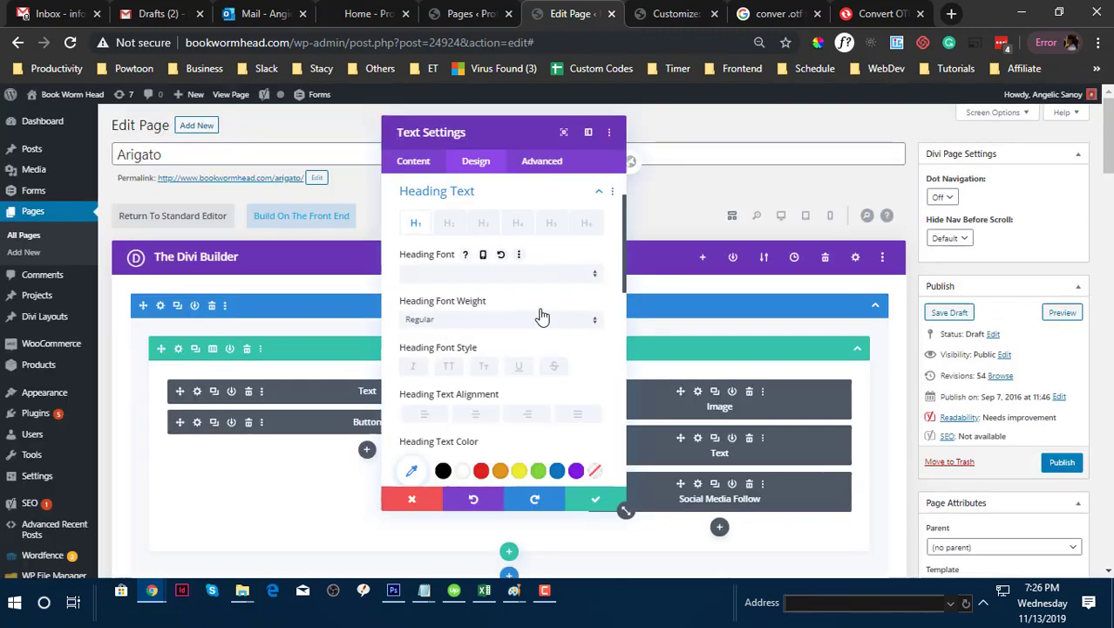
- Set the Text module's heading font to Futura, save the module, and publish the Arigato page
{"action": "scroll", "coordinate": [487, 326], "scroll_direction": "down", "scroll_amount": 1}
{"action": "scroll", "coordinate": [488, 261], "scroll_direction": "down", "scroll_amount": 3}
{"action": "left_click", "coordinate": [483, 202]}
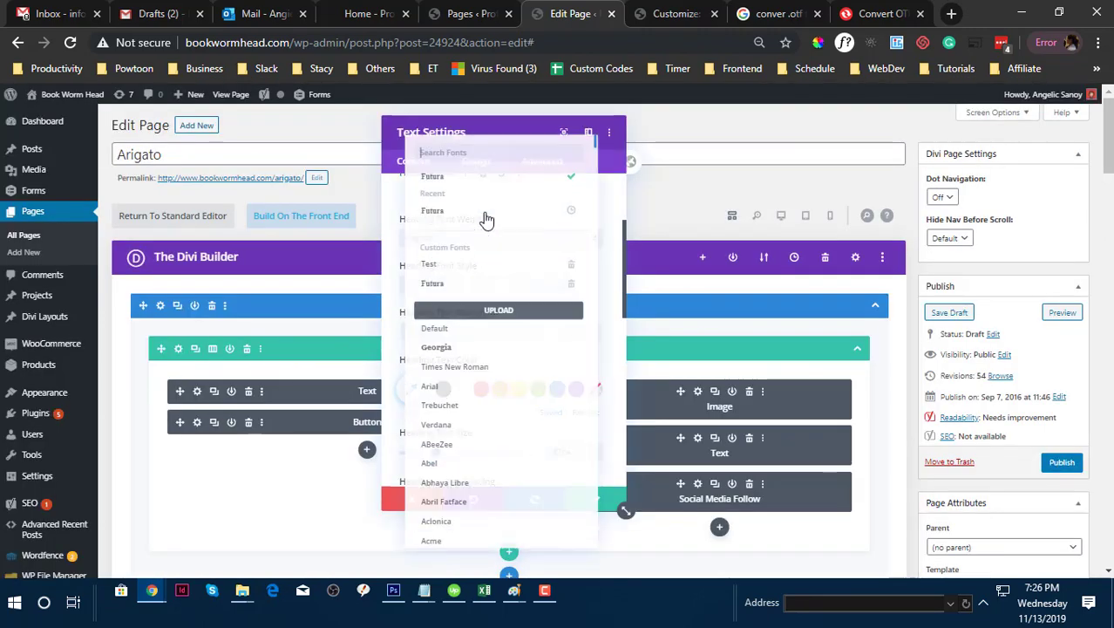
{"action": "left_click", "coordinate": [455, 210]}
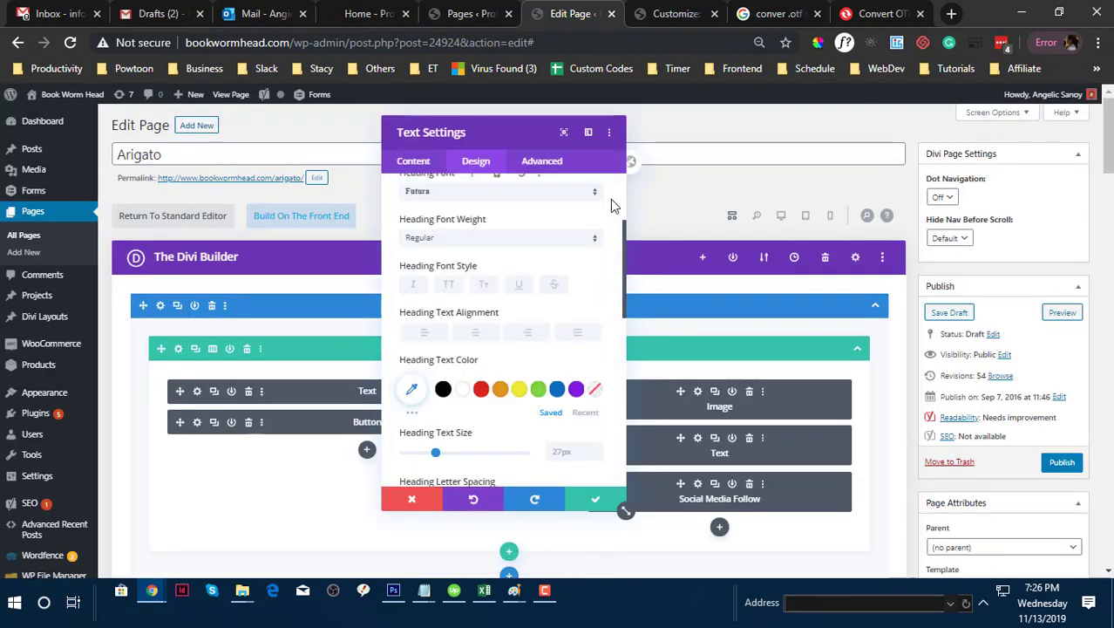
{"action": "left_click", "coordinate": [596, 499]}
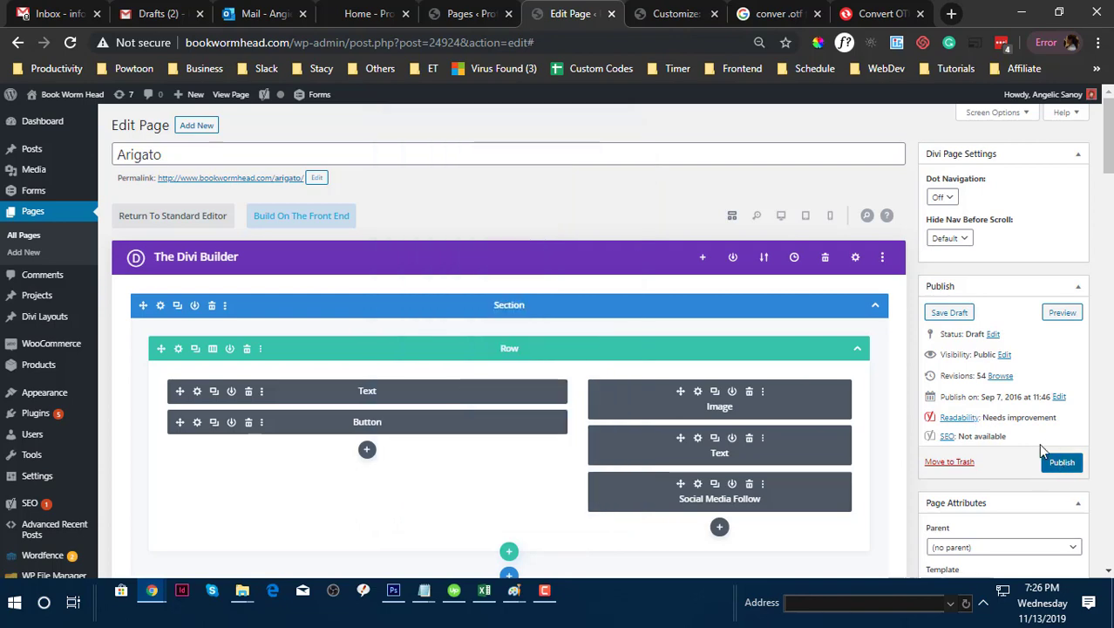
{"action": "left_click", "coordinate": [1046, 459]}
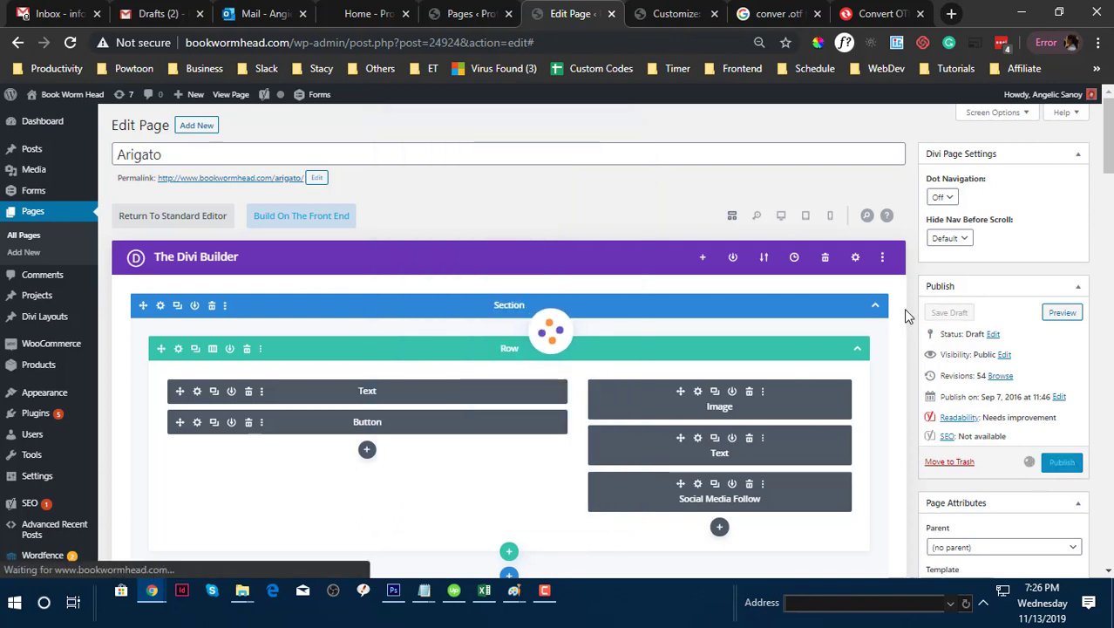
{"action": "left_click", "coordinate": [652, 15]}
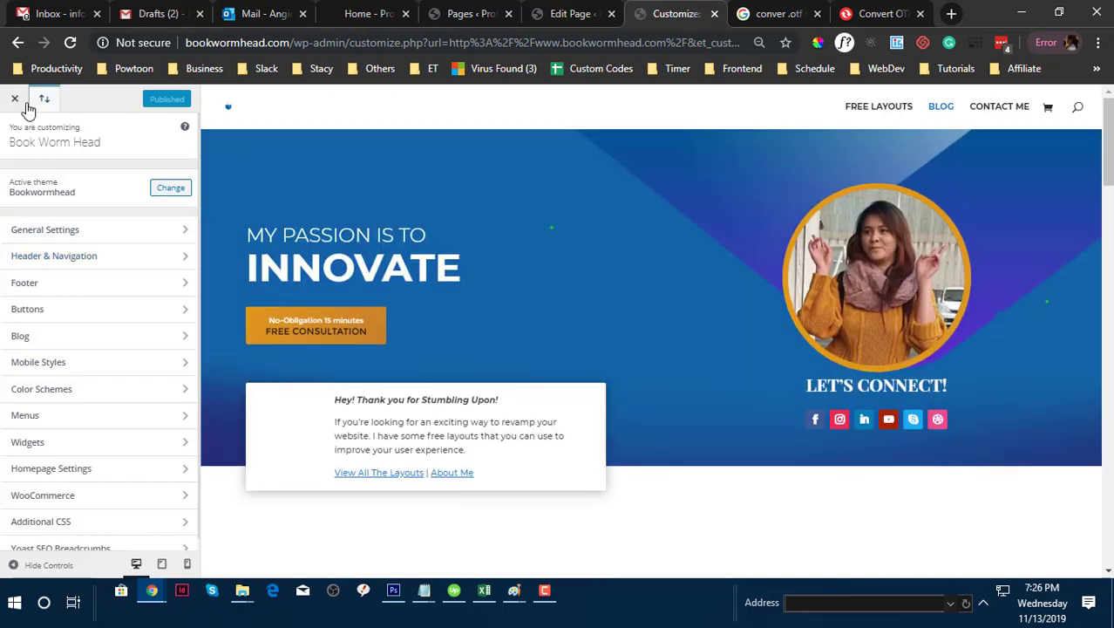
- Reopen General Settings > Typography and expand Header Font to confirm Futura is listed
{"action": "left_click", "coordinate": [61, 236]}
{"action": "left_click", "coordinate": [61, 237]}
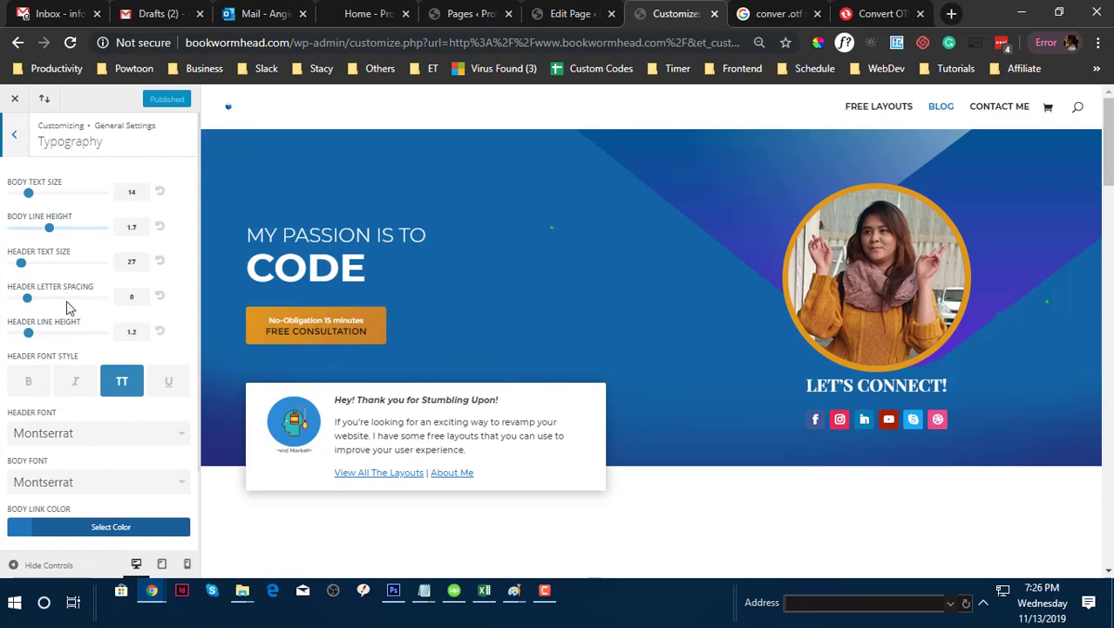
{"action": "scroll", "coordinate": [68, 314], "scroll_direction": "down", "scroll_amount": 2}
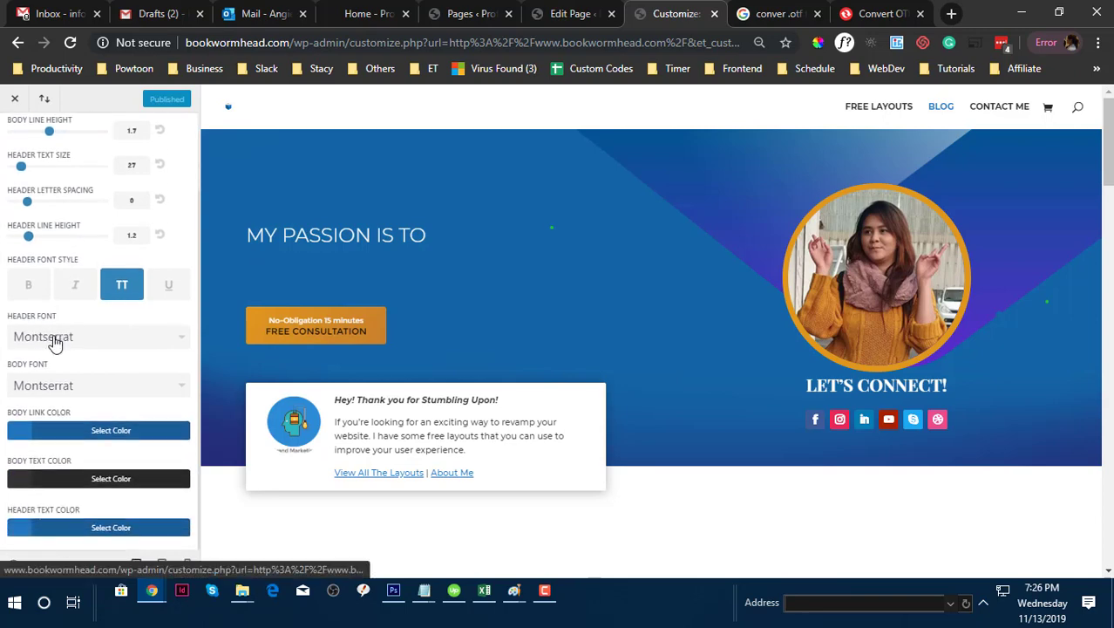
{"action": "left_click", "coordinate": [55, 342]}
{"action": "scroll", "coordinate": [69, 392], "scroll_direction": "down", "scroll_amount": 2}
{"action": "scroll", "coordinate": [73, 398], "scroll_direction": "up", "scroll_amount": 2}
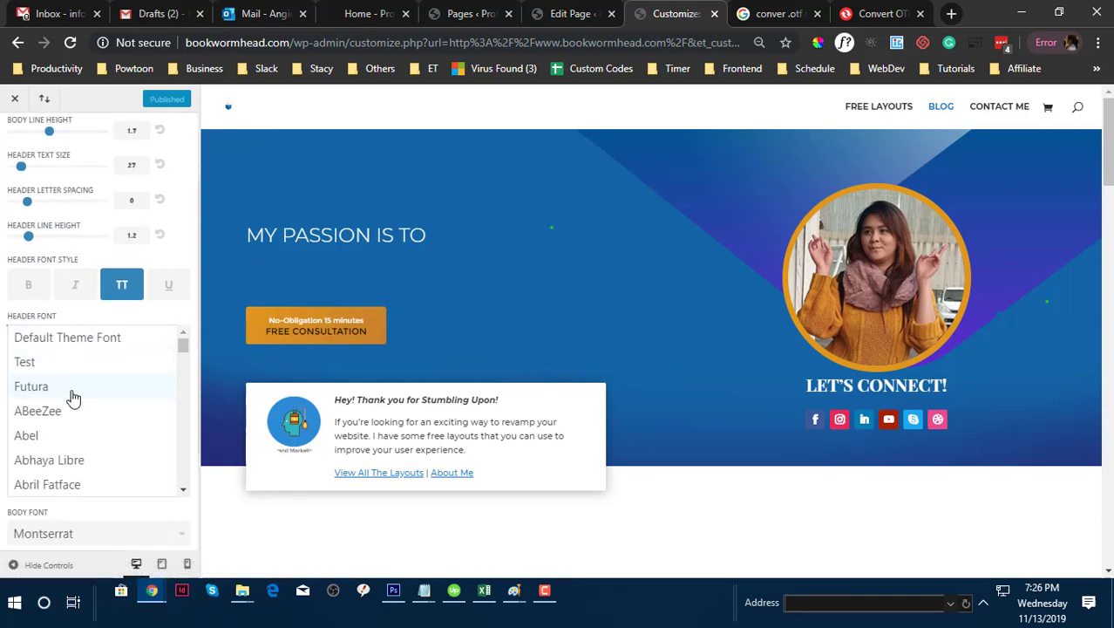